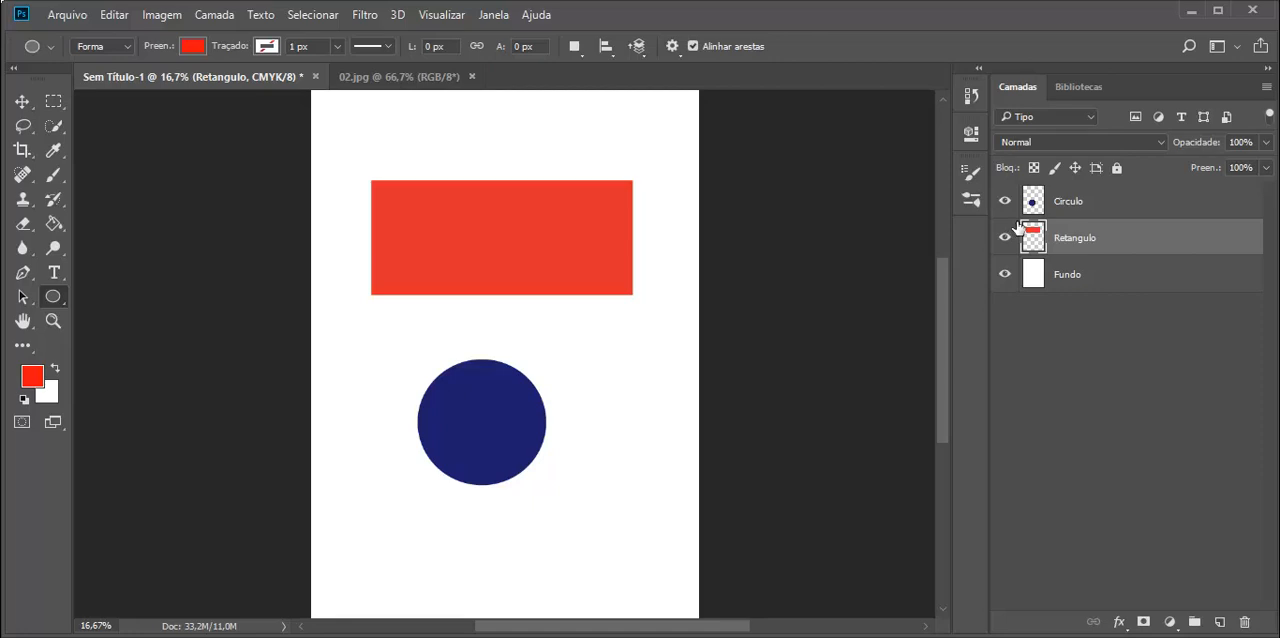
Select the blue circle with the Move tool and shift it slightly left below the red rectangle.
click(22, 101)
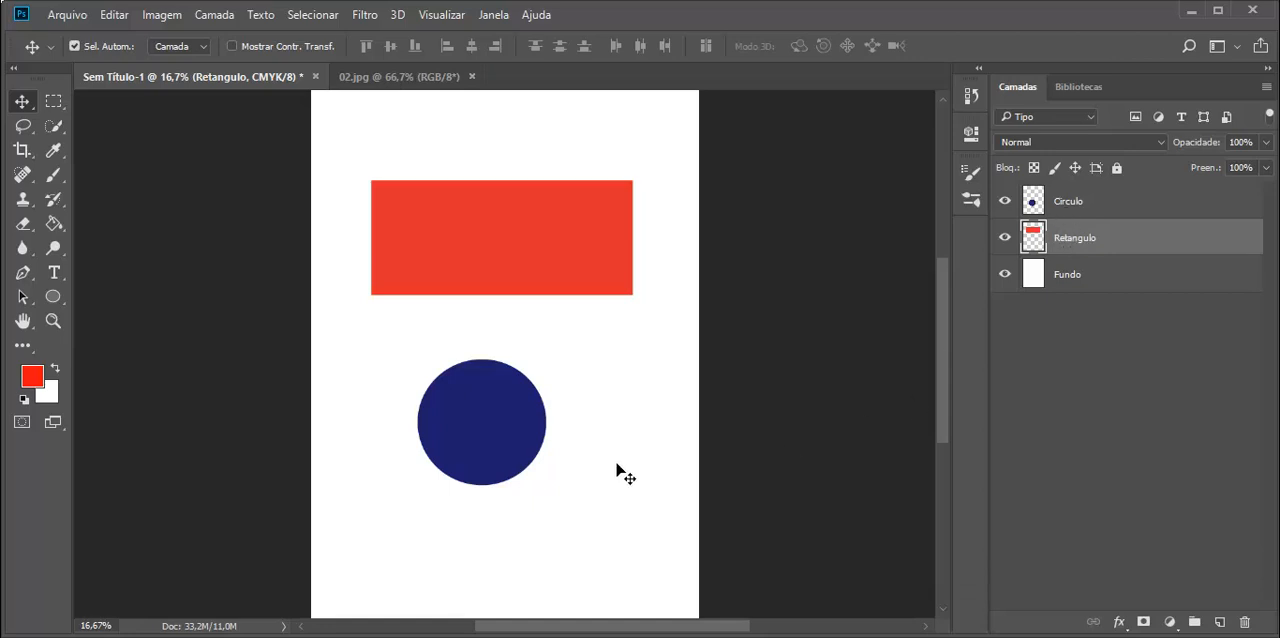
key(ctrl)
ctrl+click(505, 404)
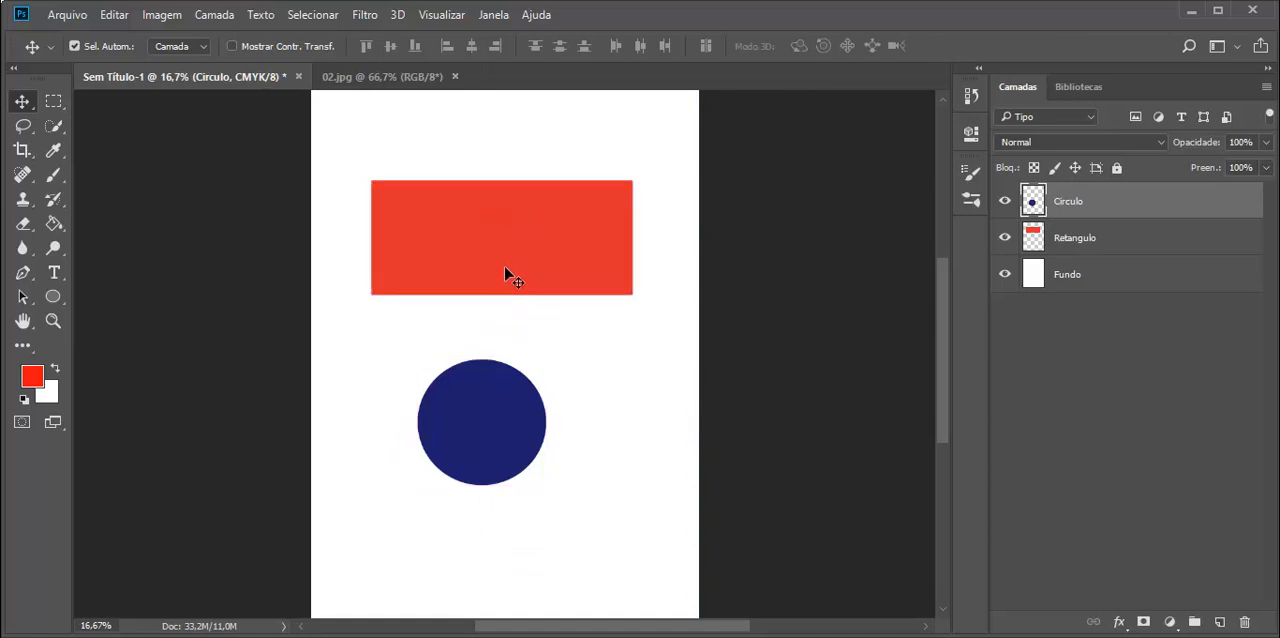
key(ctrl)
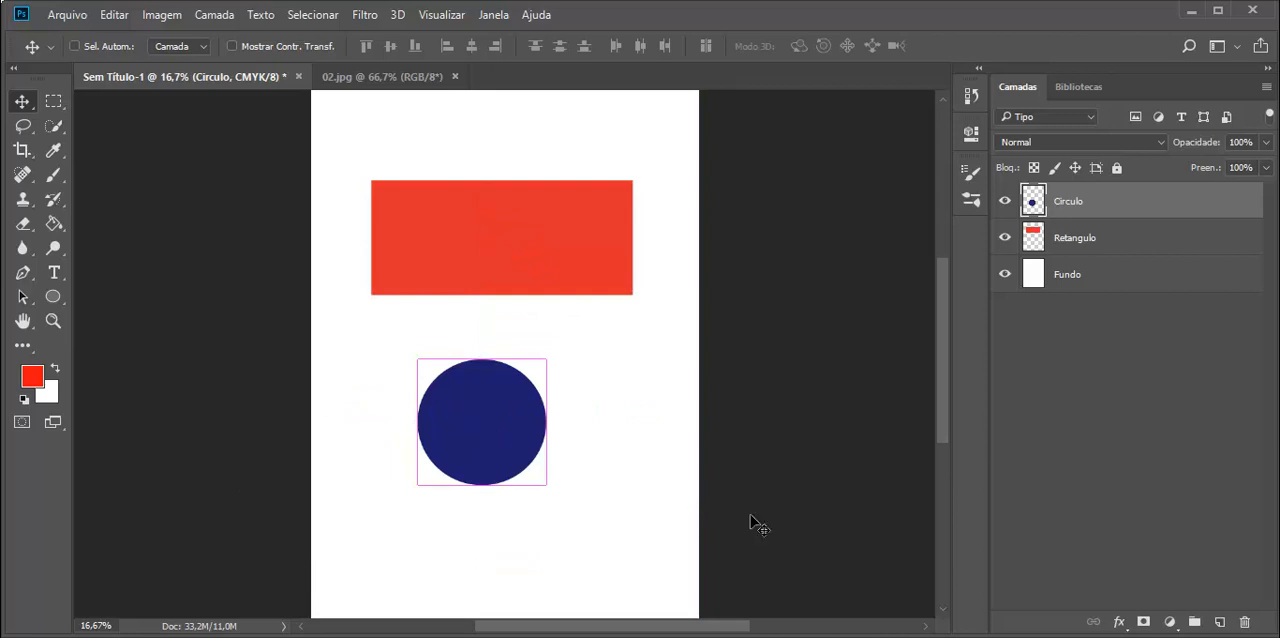
key(ctrl)
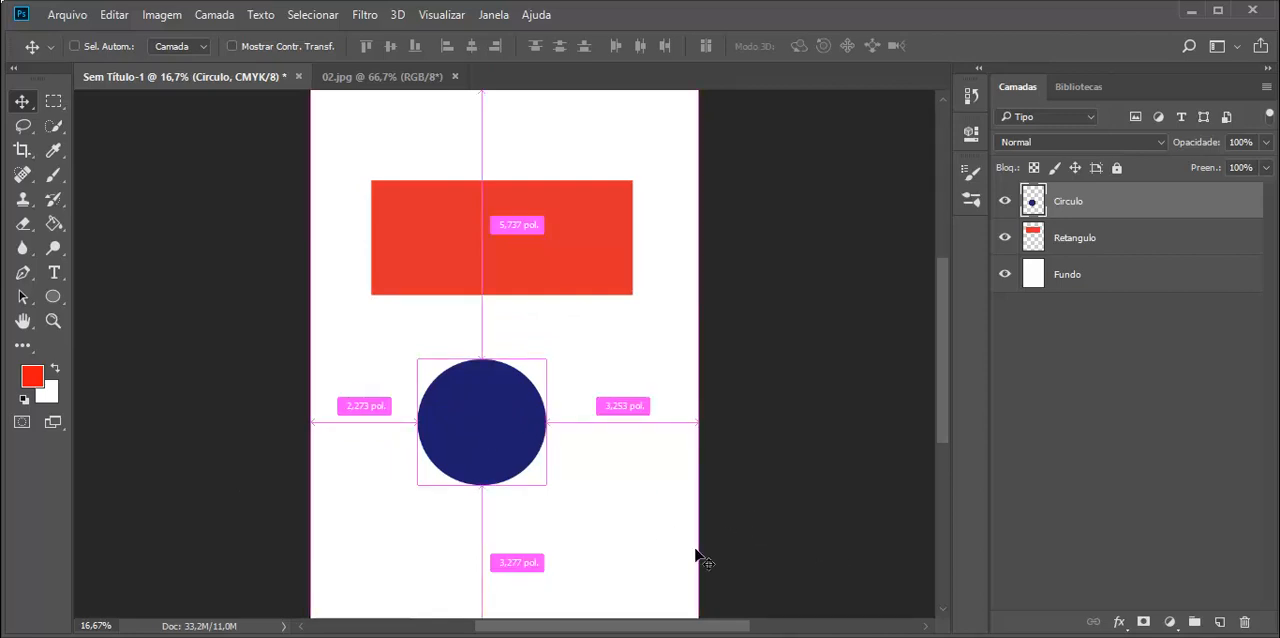
right_click(23, 104)
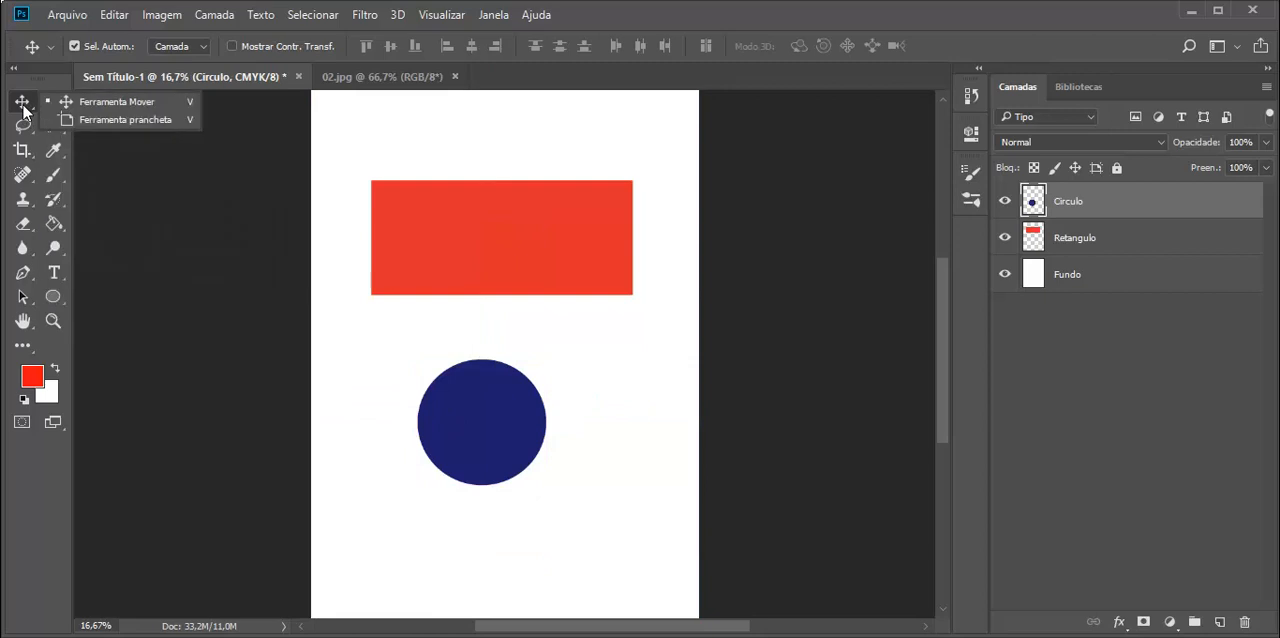
click(80, 103)
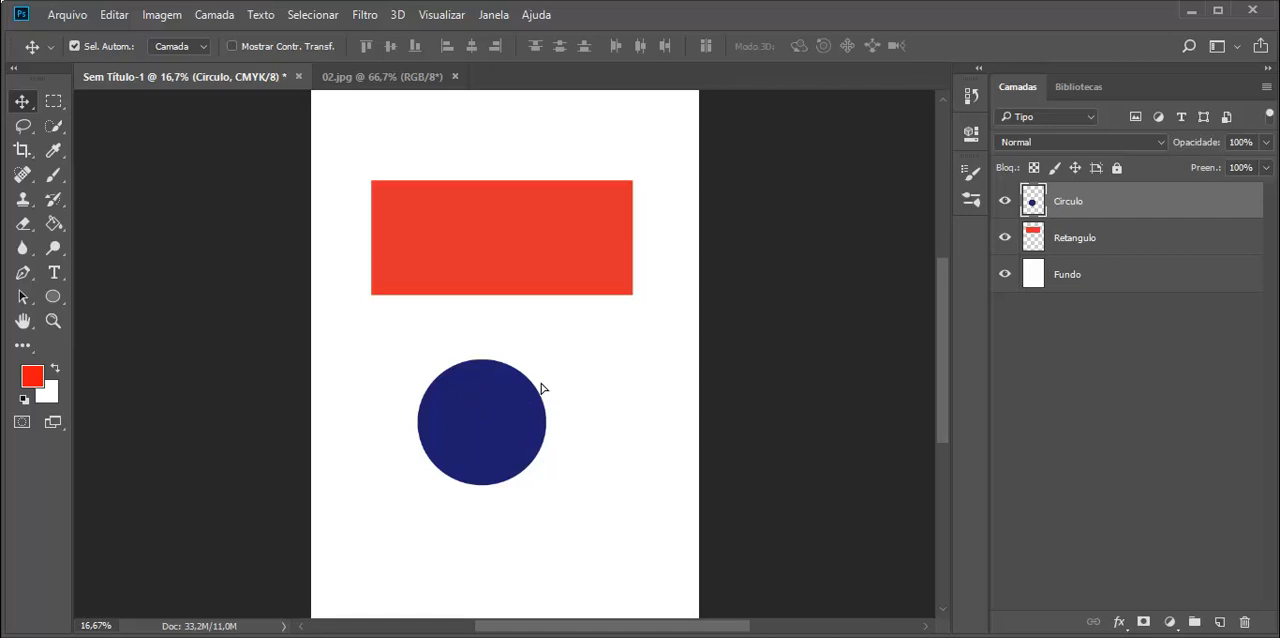
drag(541, 388, 507, 389)
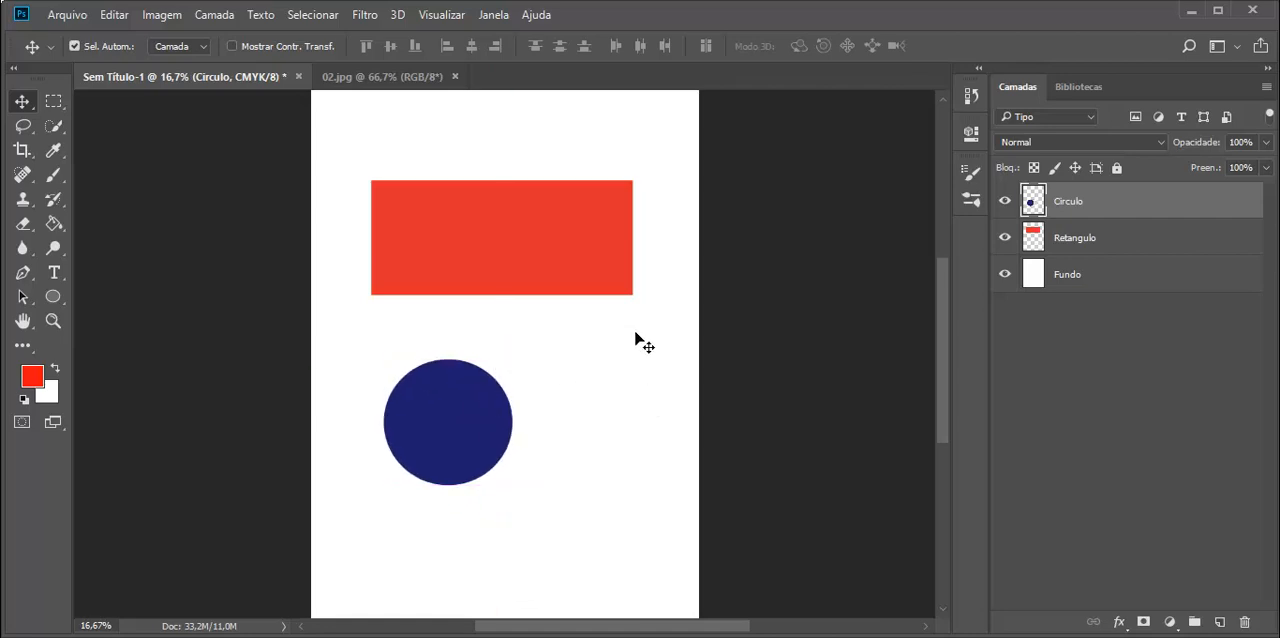
Try moving the white Fundo background down and right across the page, and undo the move.
drag(640, 342, 670, 369)
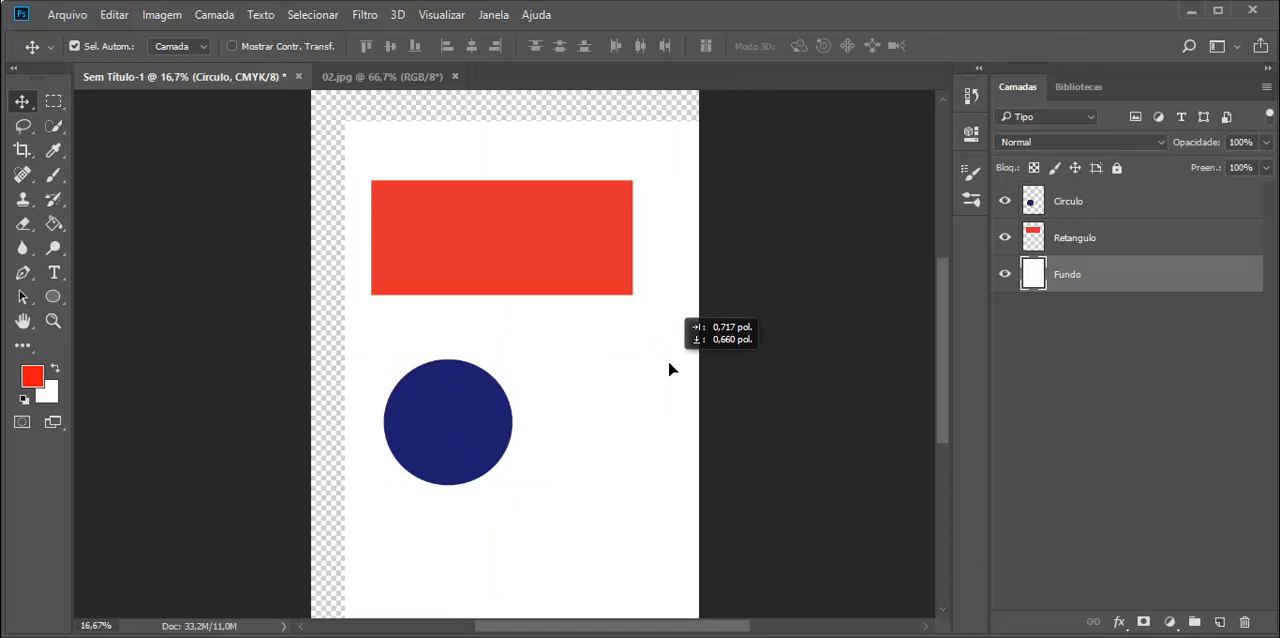
drag(670, 369, 654, 395)
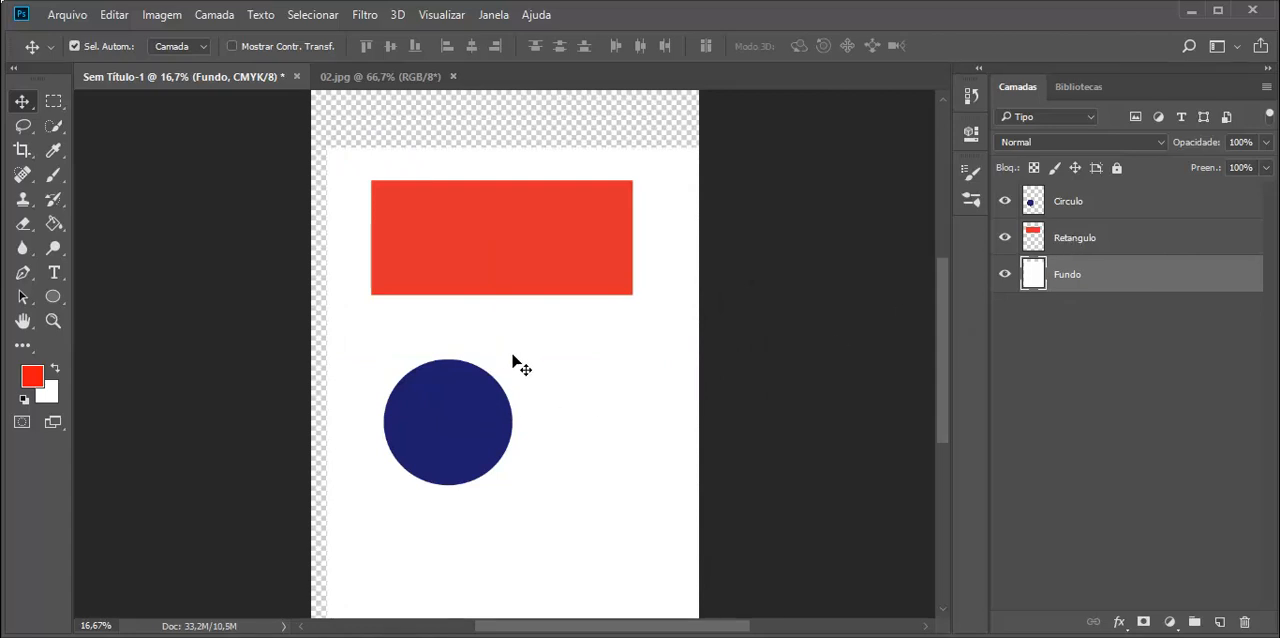
key(ctrl+z)
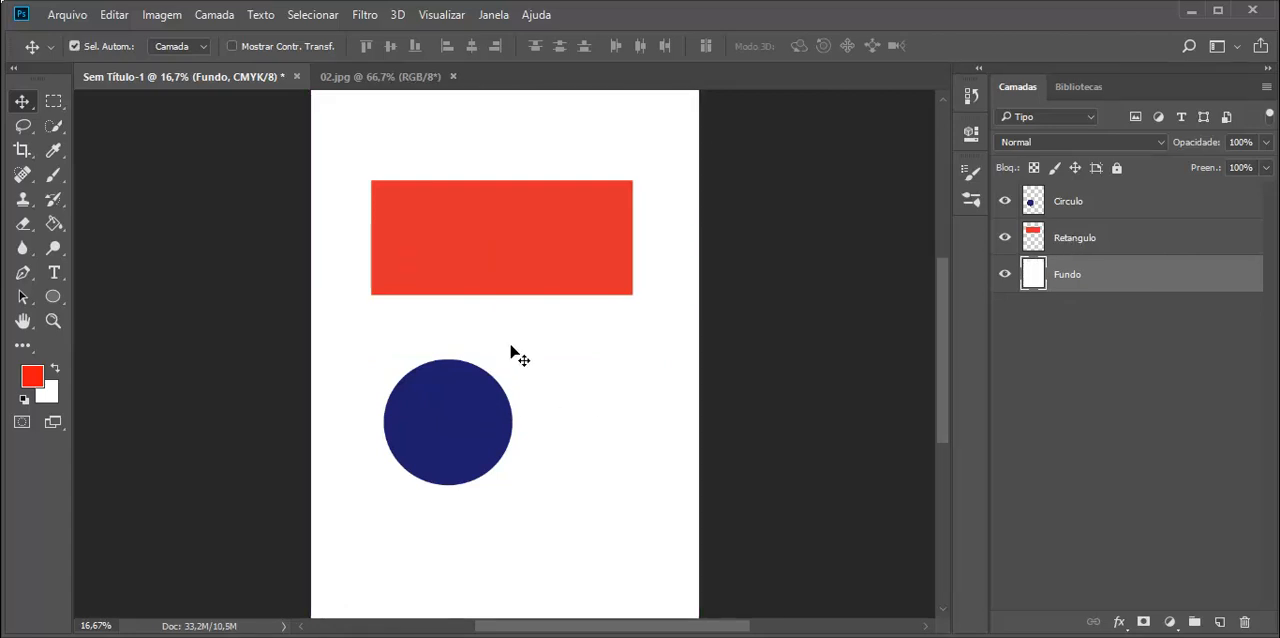
Alternate the active layer among the rectangle, circle and white background by picking them directly on the canvas.
ctrl+click(520, 238)
click(447, 443)
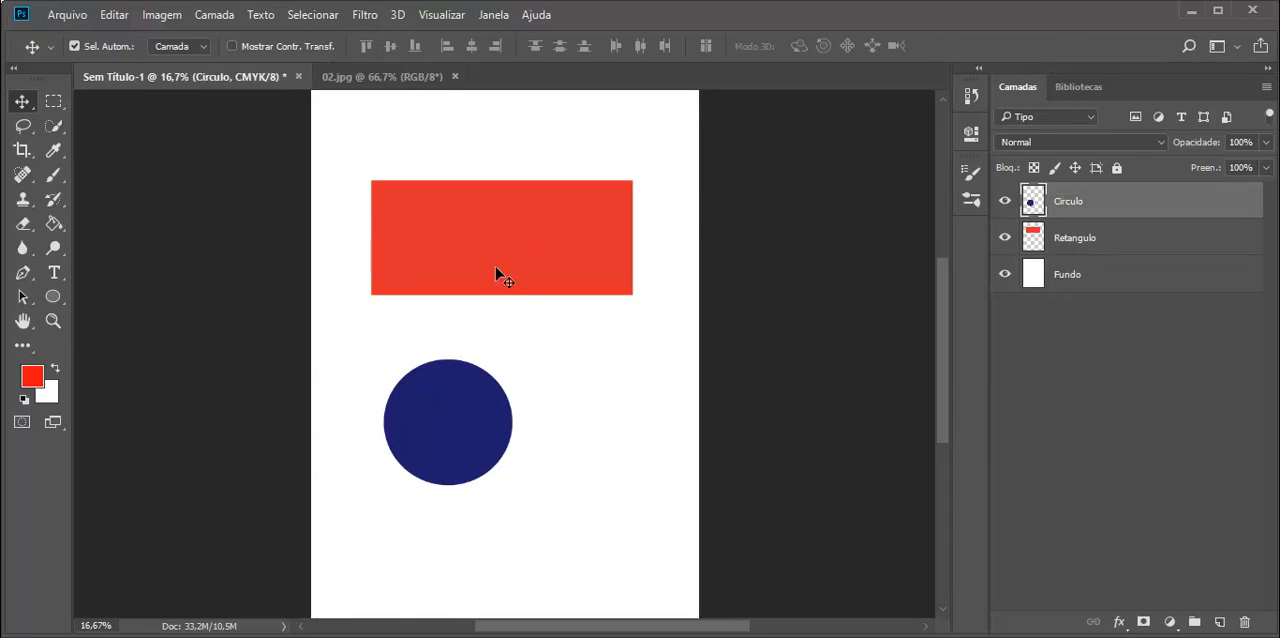
click(503, 240)
click(449, 409)
click(585, 445)
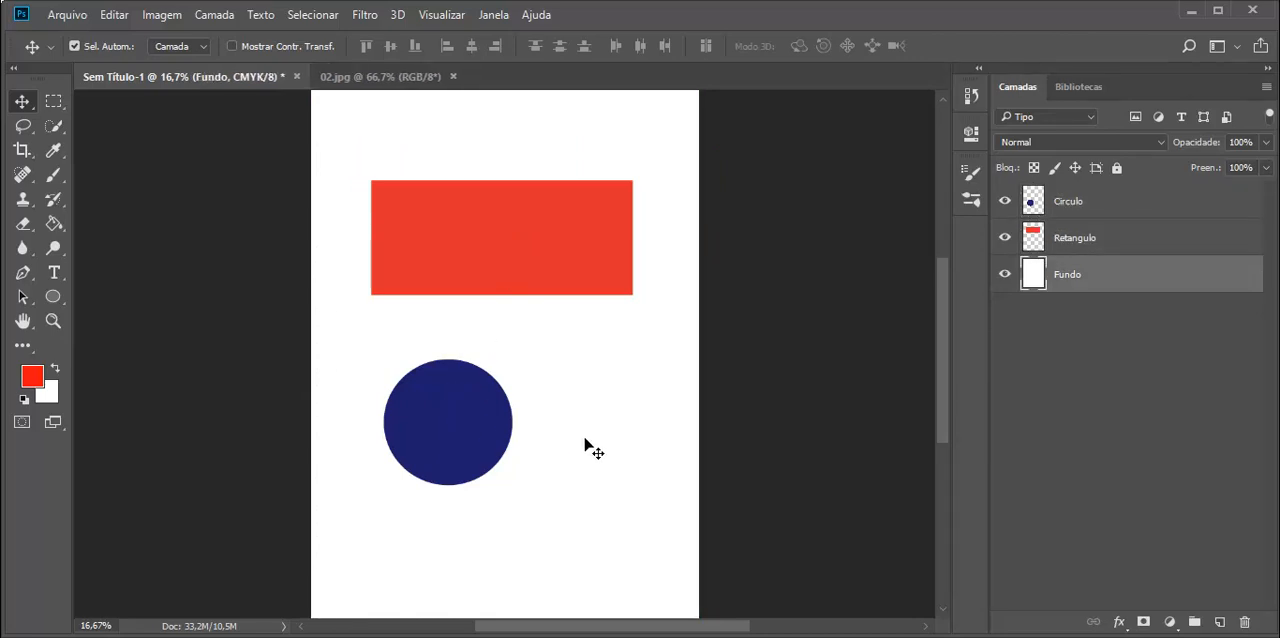
click(492, 436)
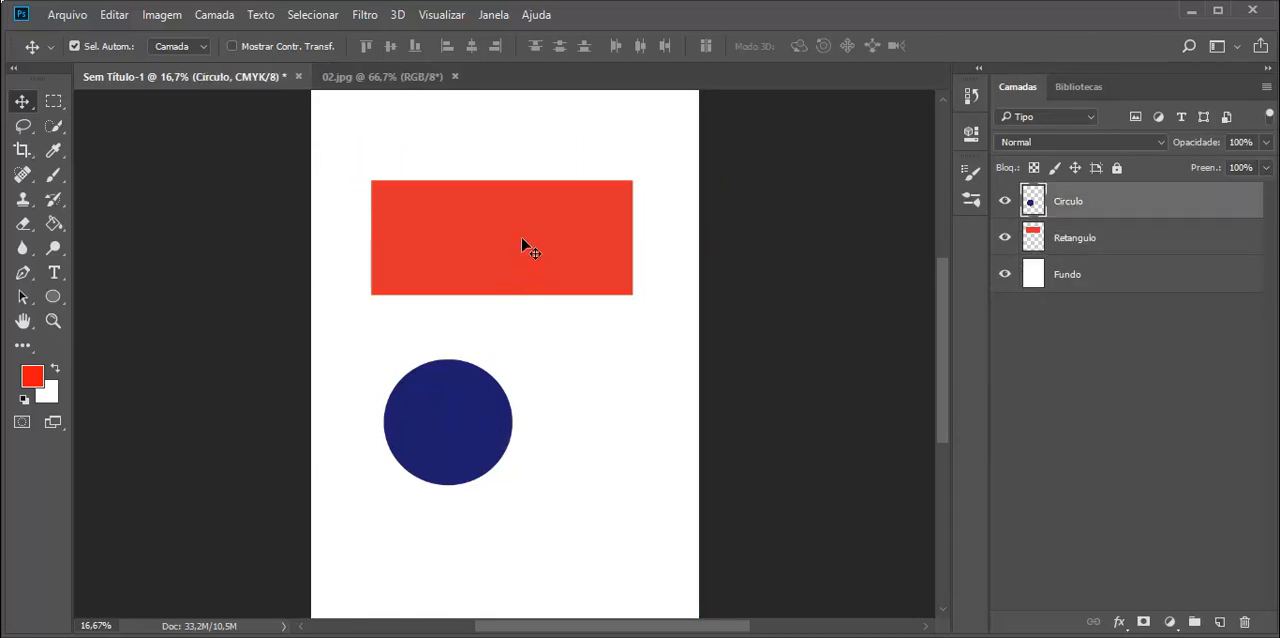
click(521, 237)
click(572, 446)
click(452, 430)
click(505, 240)
Make the Fundo, Retangulo and Circulo layers active in turn from the layer list.
click(1111, 278)
click(1100, 236)
click(1100, 206)
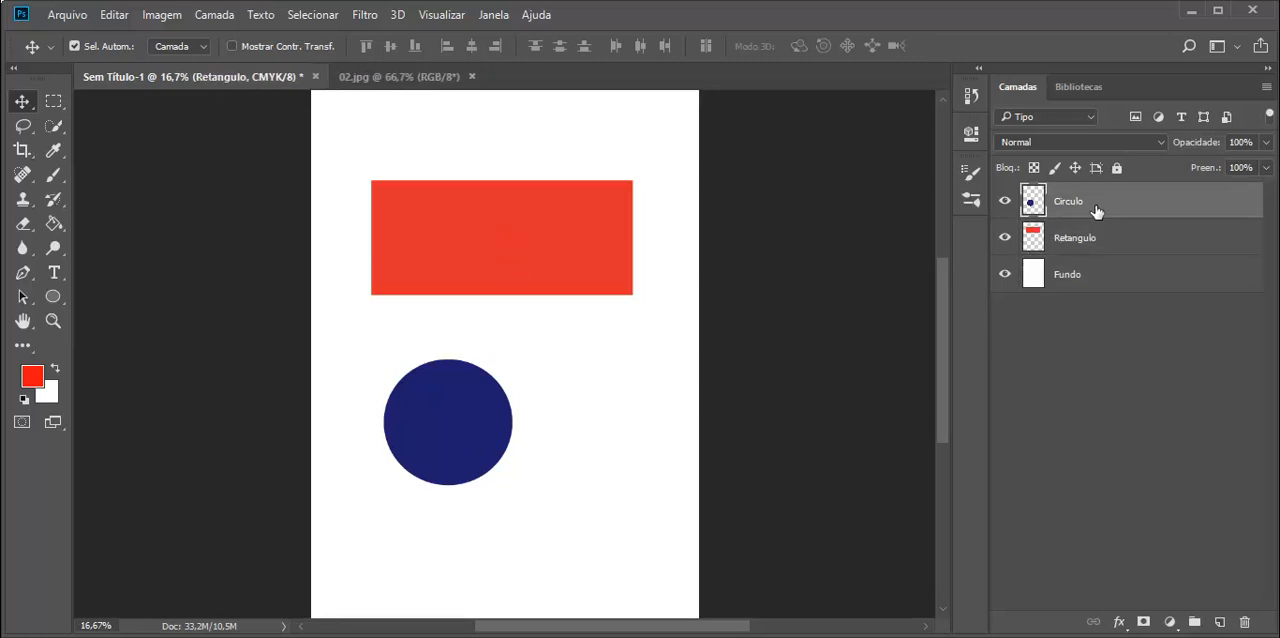
click(1068, 270)
click(1070, 242)
click(1072, 203)
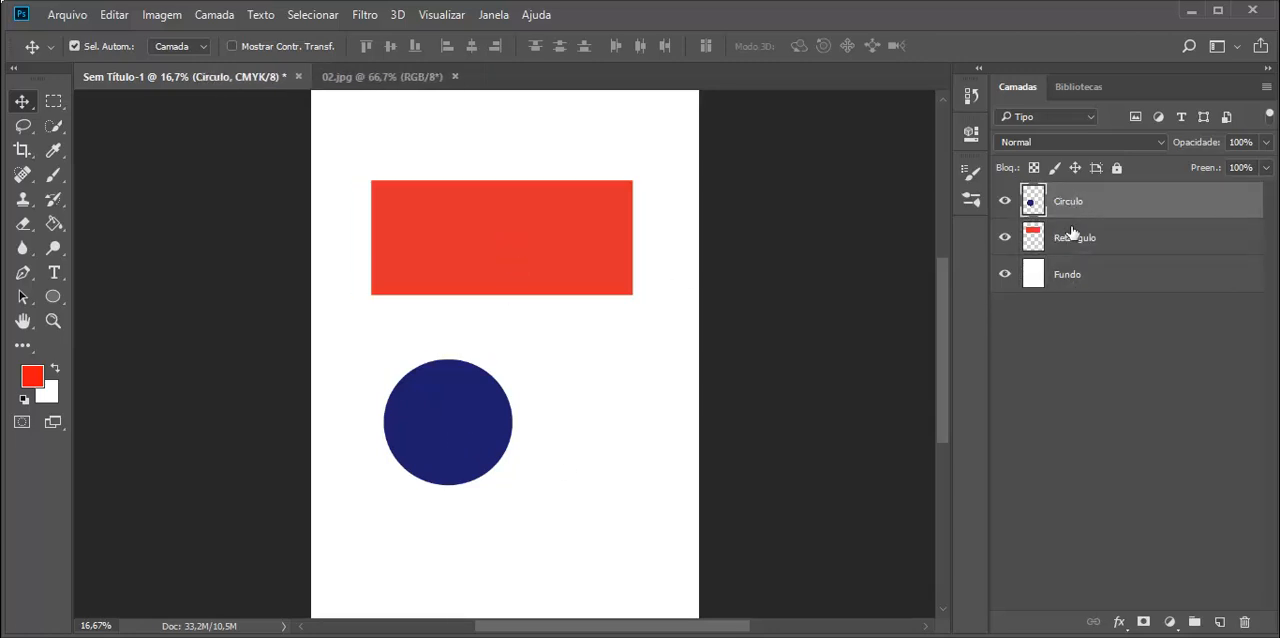
click(1080, 280)
click(1068, 228)
click(1070, 205)
Lock all properties of the Fundo layer and test the lock by trying to move the white background.
click(1088, 274)
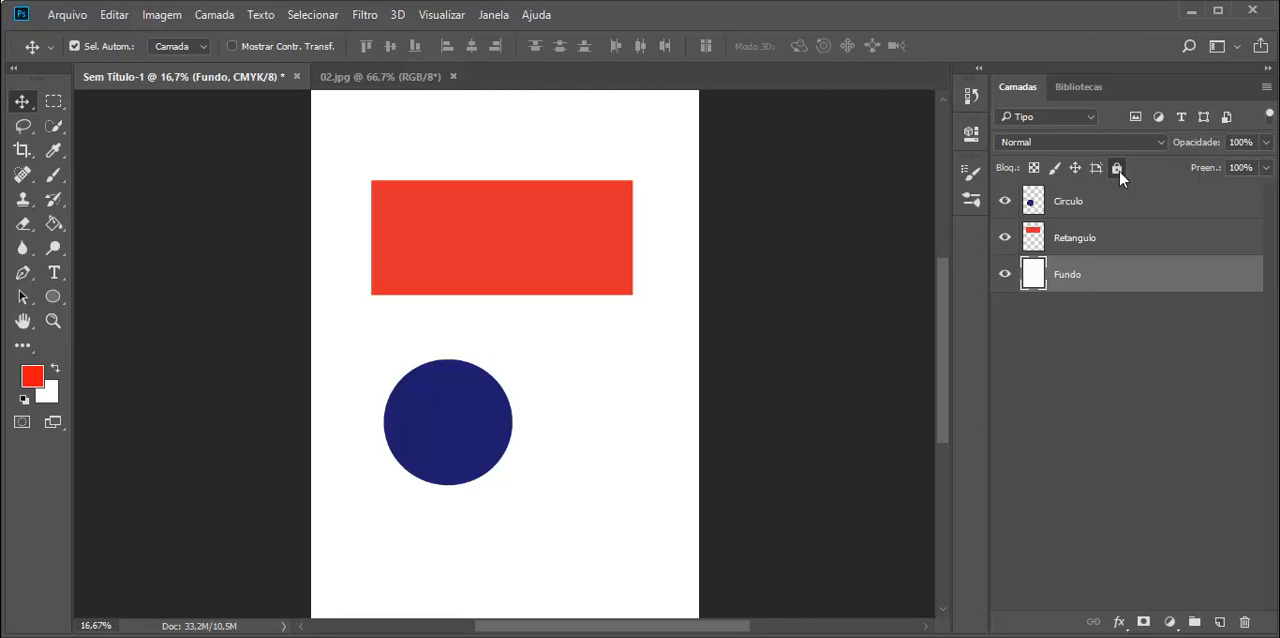
click(1117, 168)
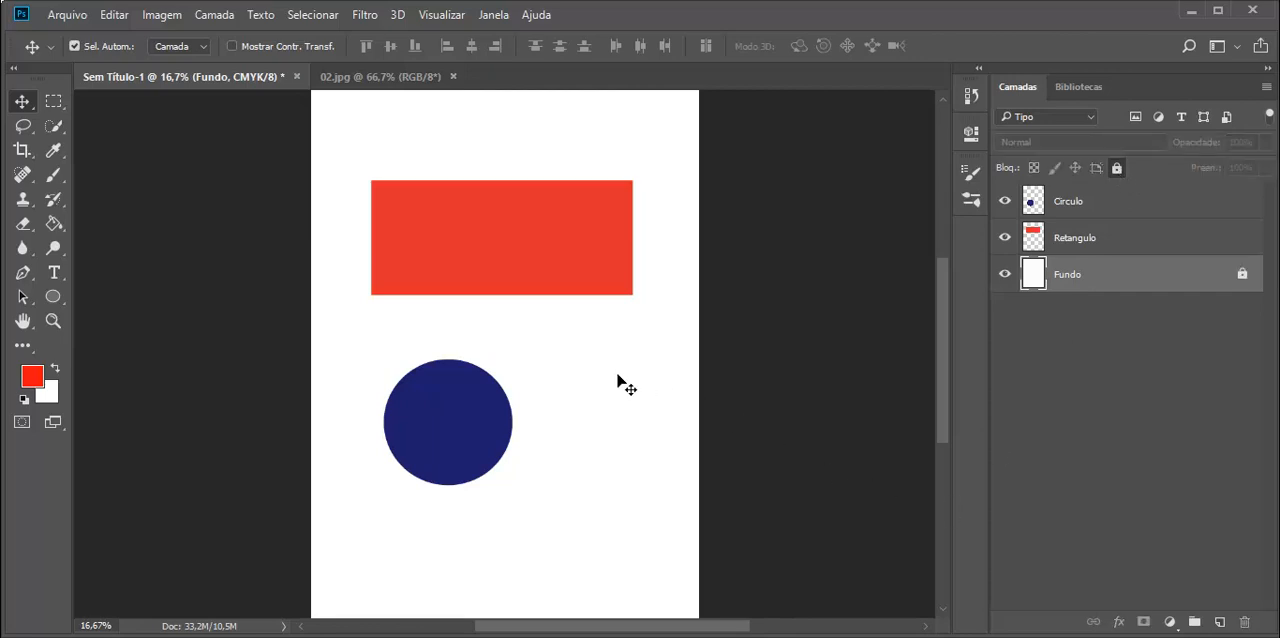
drag(570, 348, 680, 440)
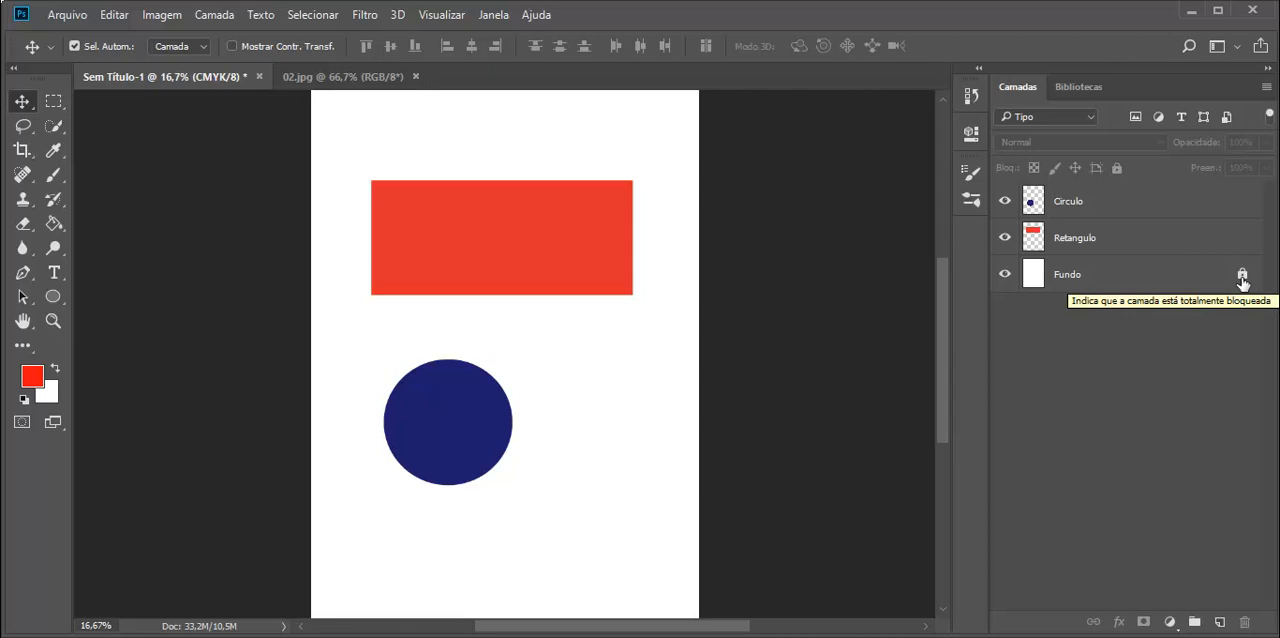
Select the circle and the rectangle alternately on the canvas with the background locked.
click(450, 438)
click(513, 268)
click(470, 402)
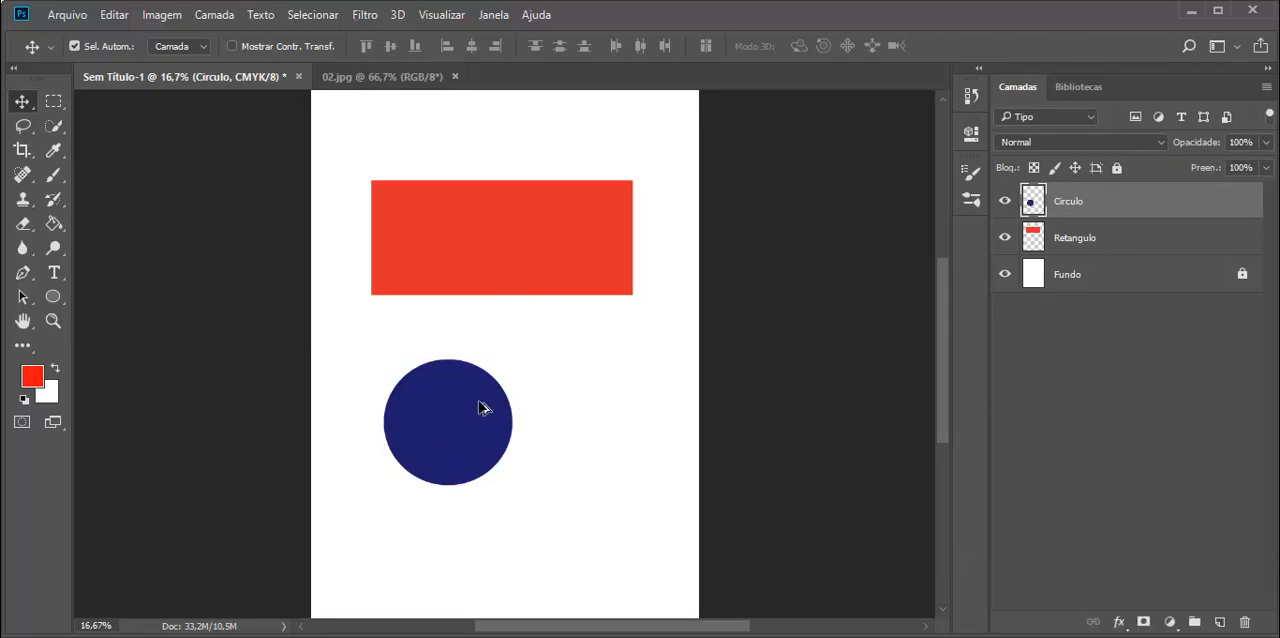
click(517, 240)
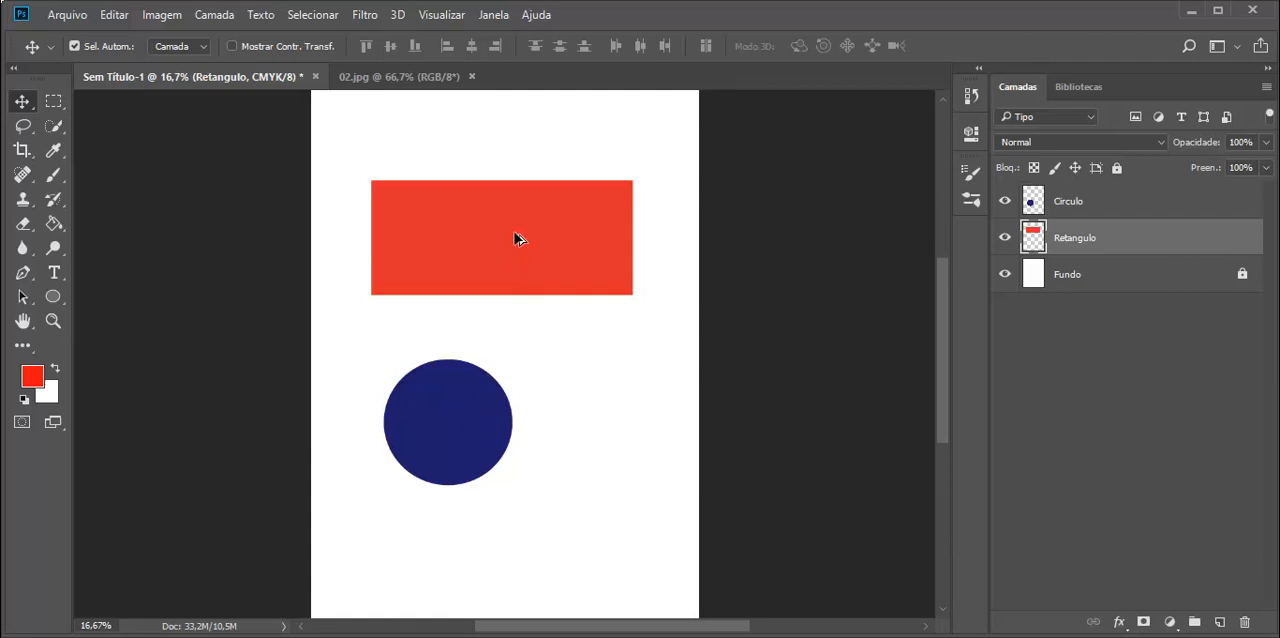
click(440, 432)
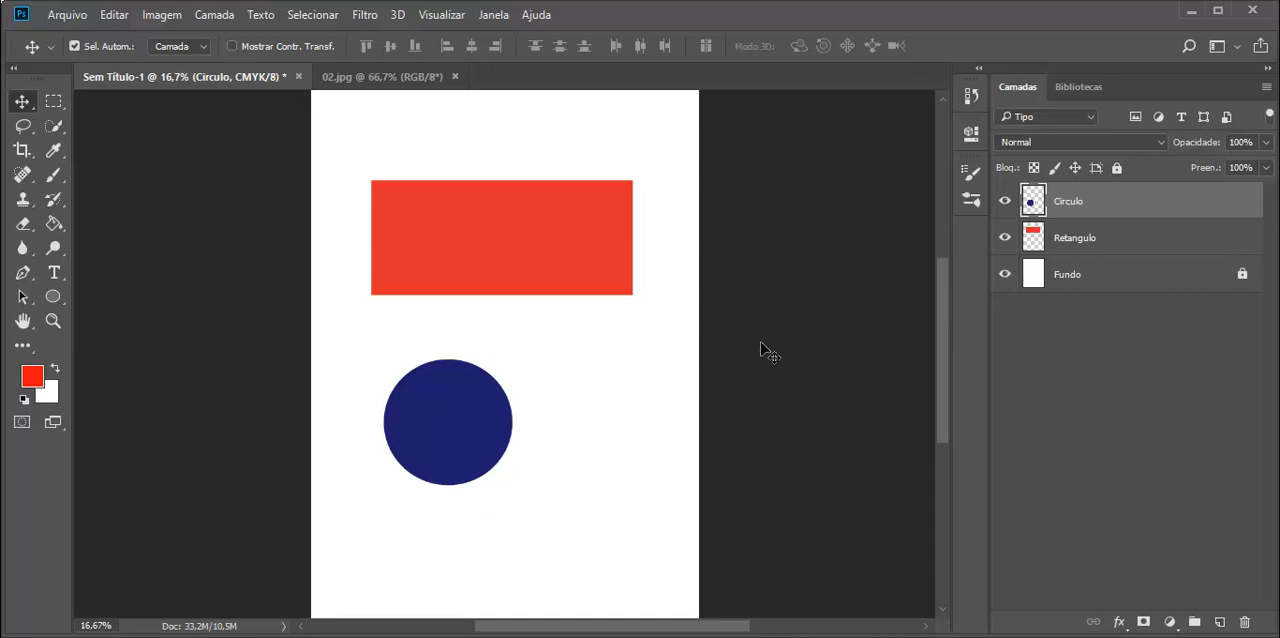
click(515, 240)
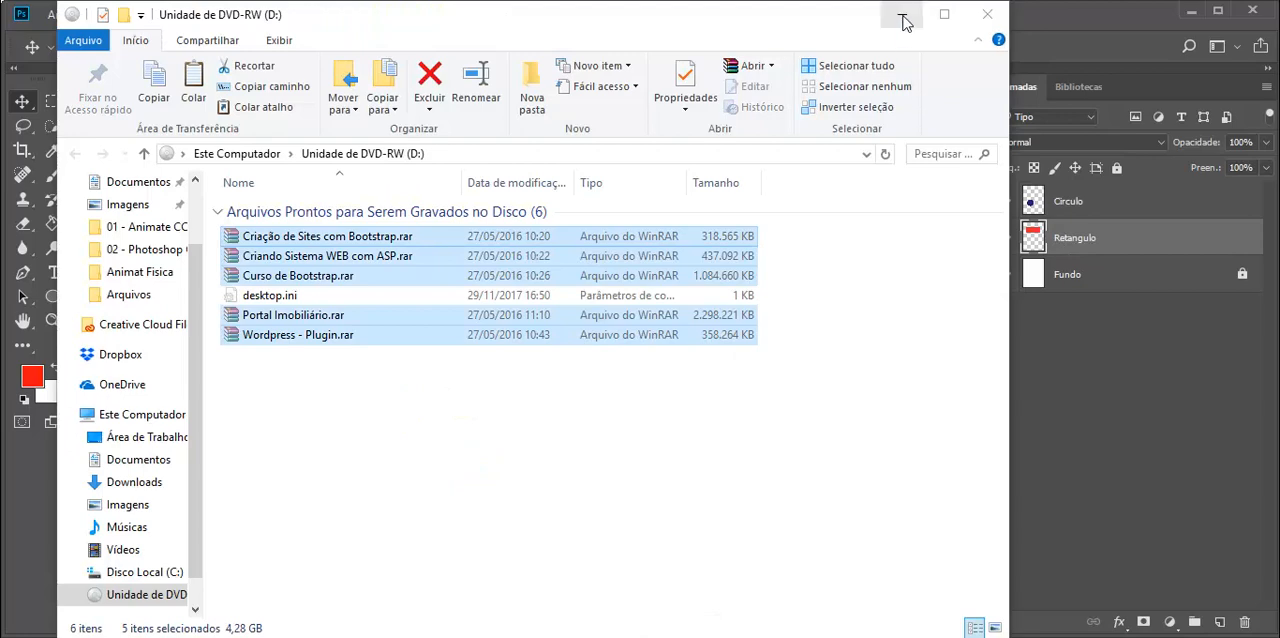
Minimize the DVD drive's file window and auto-select the circle and rectangle again, ending on the rectangle.
click(902, 18)
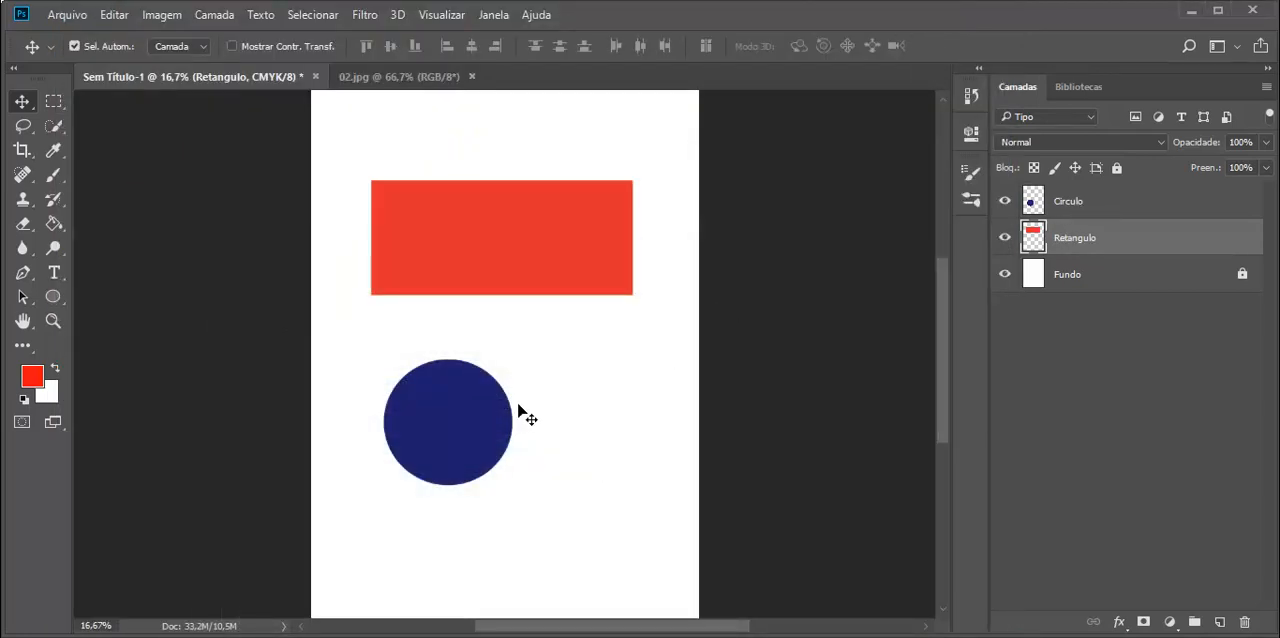
click(446, 419)
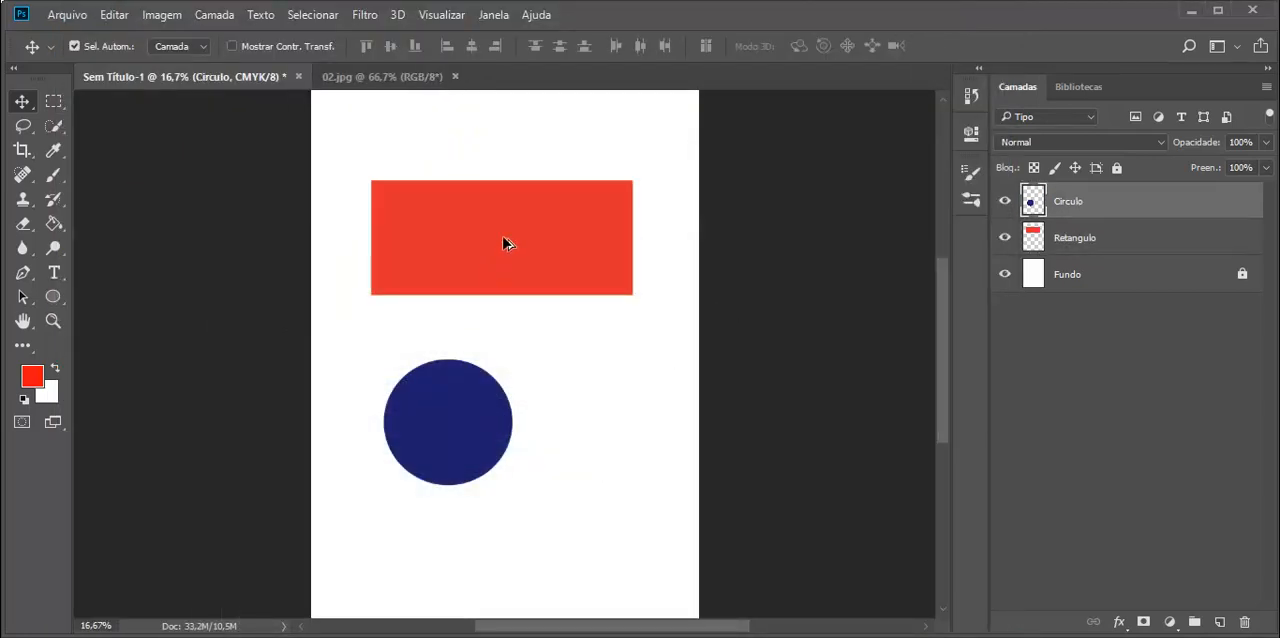
click(506, 234)
click(467, 420)
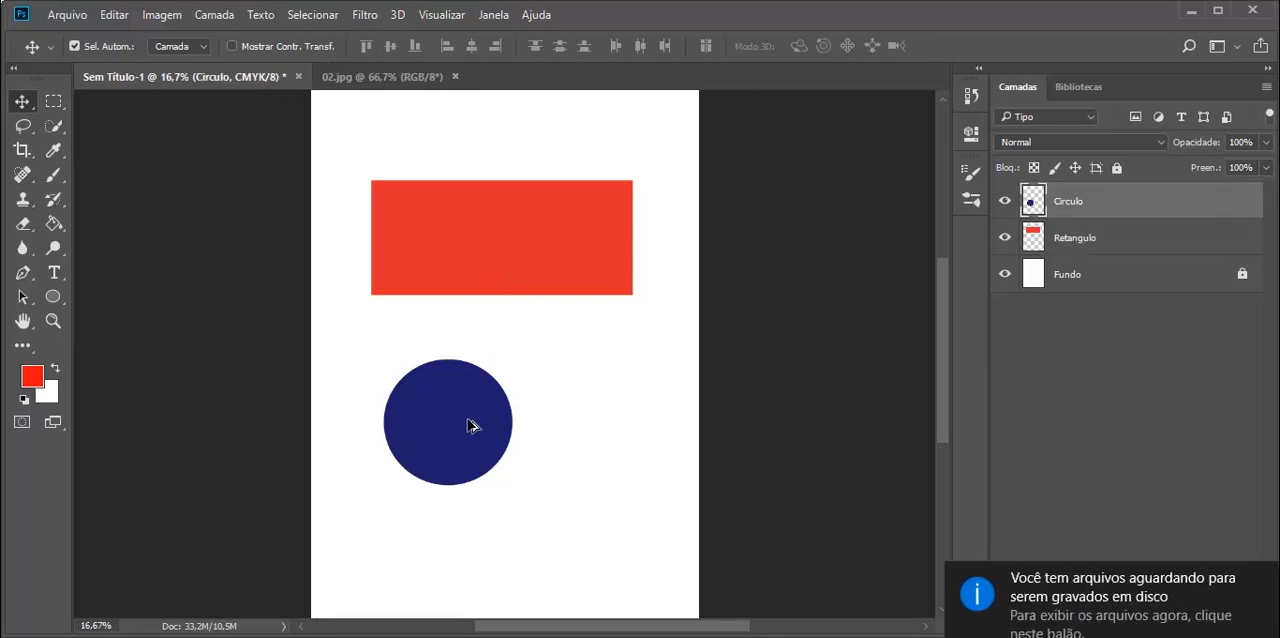
click(530, 264)
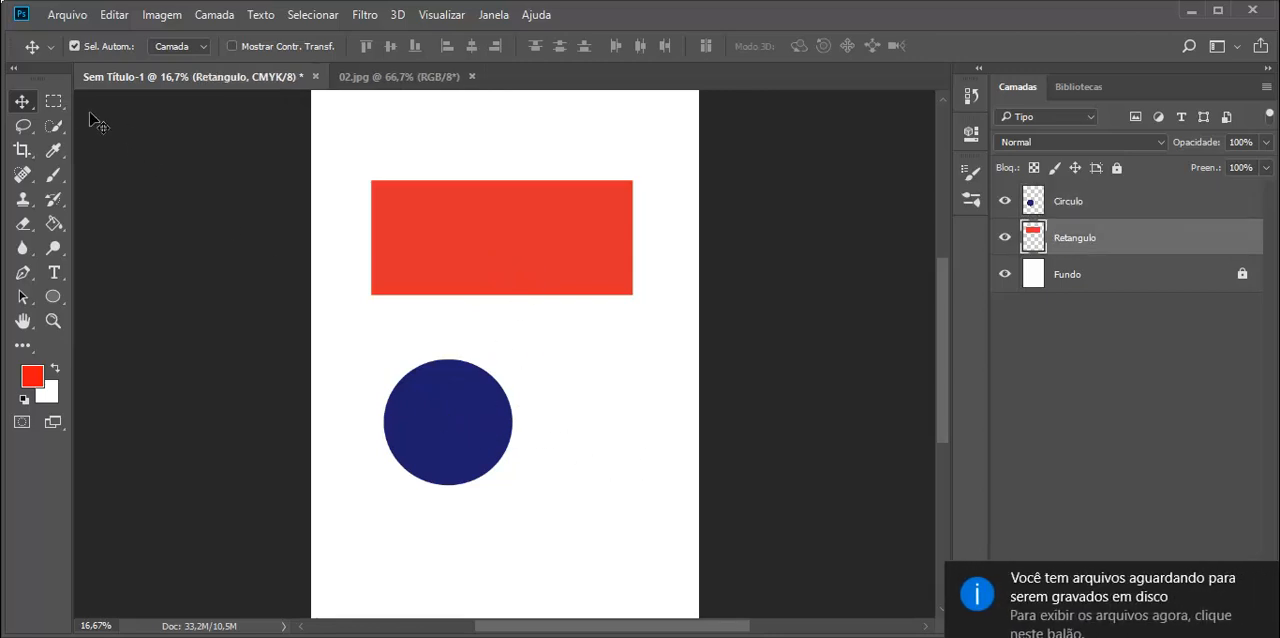
Reposition the rectangle and circle independently, leaving the rectangle in the page's upper part and the circle below its left half.
drag(471, 403, 535, 408)
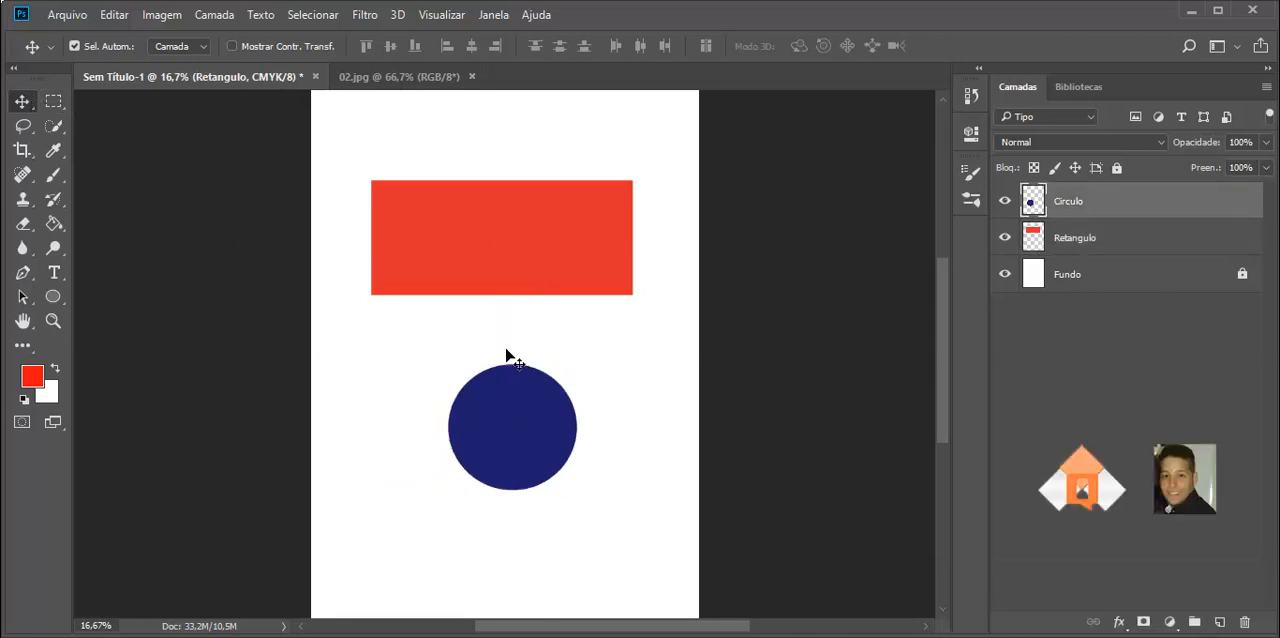
drag(509, 225, 481, 188)
drag(510, 432, 462, 424)
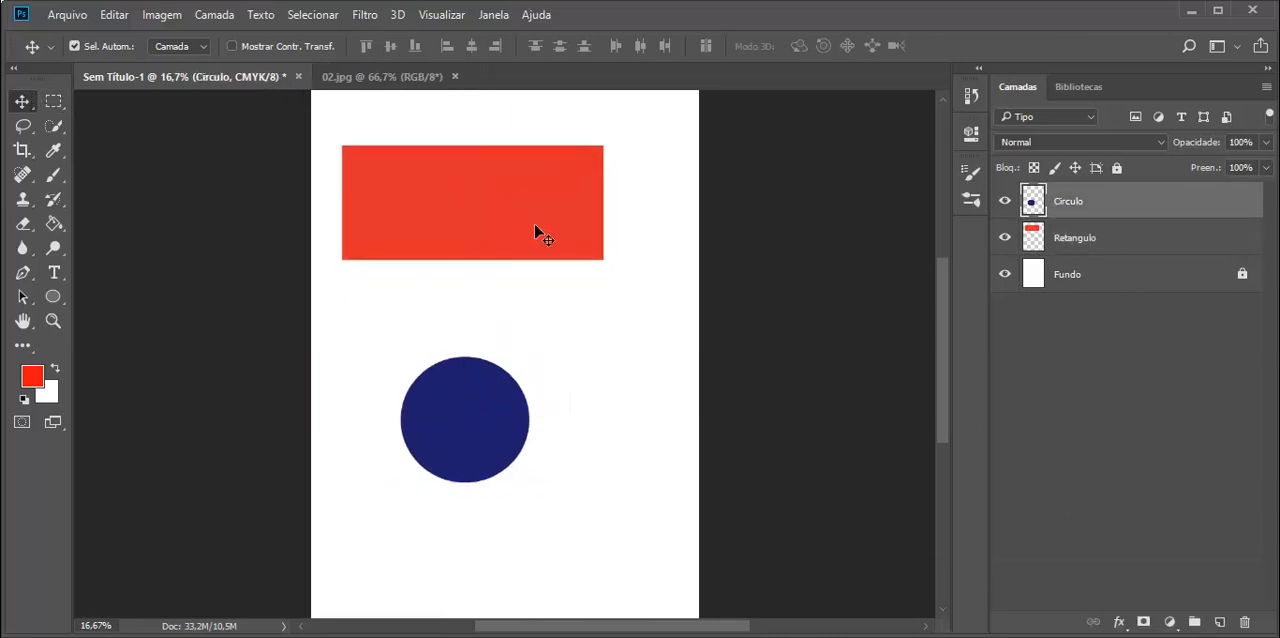
drag(521, 216, 553, 273)
drag(477, 423, 514, 421)
mouse_move(537, 258)
mouse_down()
mouse_move(537, 297)
mouse_move(540, 259)
mouse_up()
drag(512, 422, 447, 430)
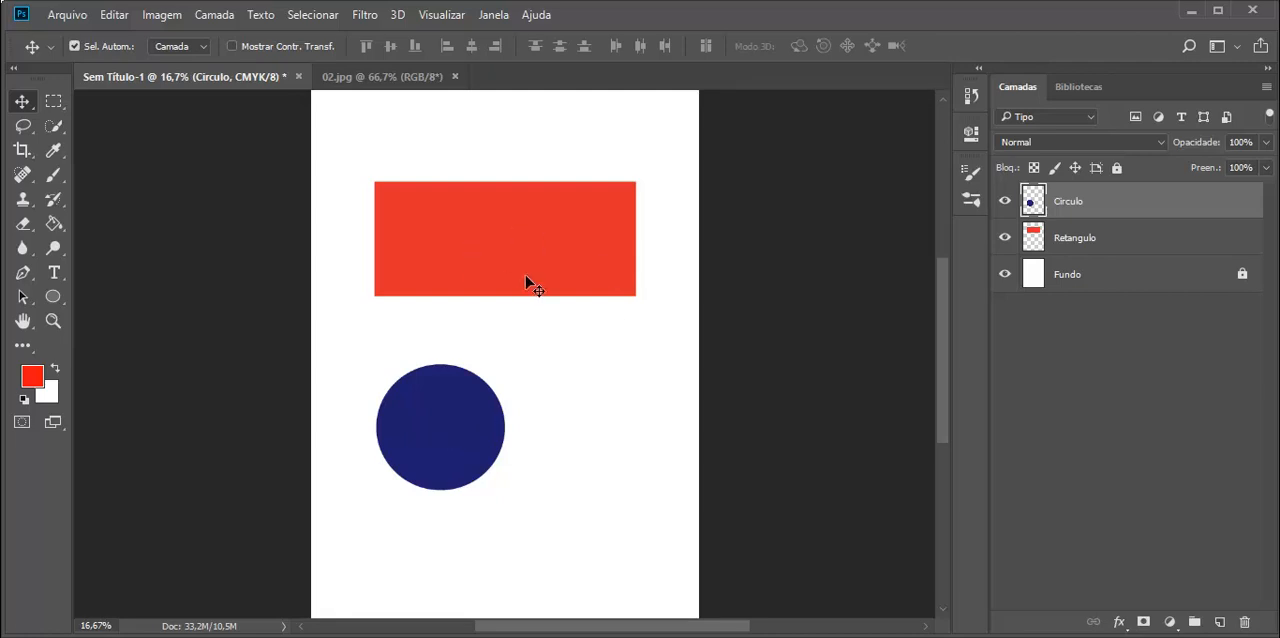
Select the Circulo and Retangulo layers together, adding Fundo to the selection and removing it again.
click(1064, 240)
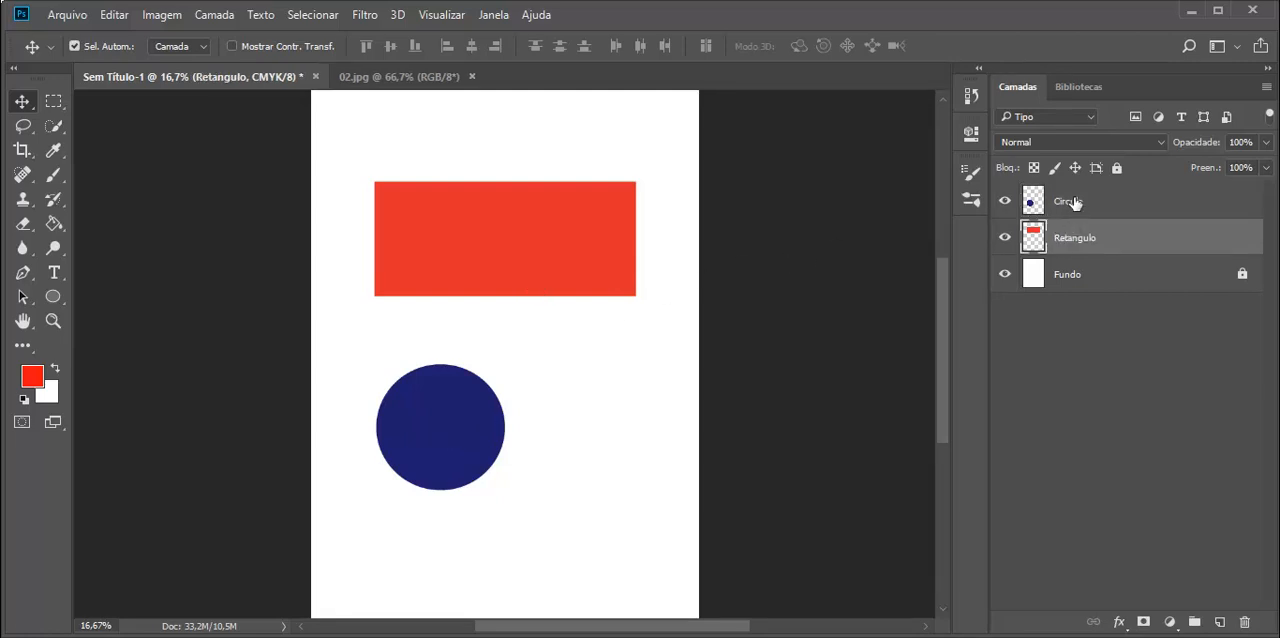
click(1072, 203)
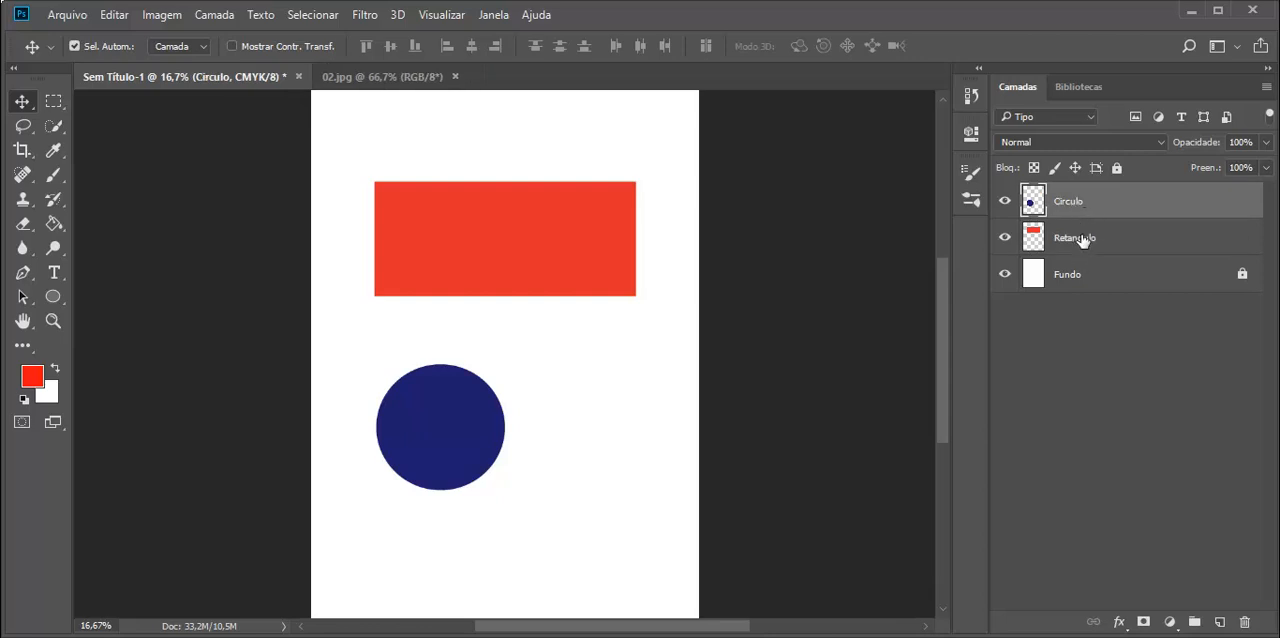
click(1083, 240)
click(1076, 203)
shift+click(1079, 243)
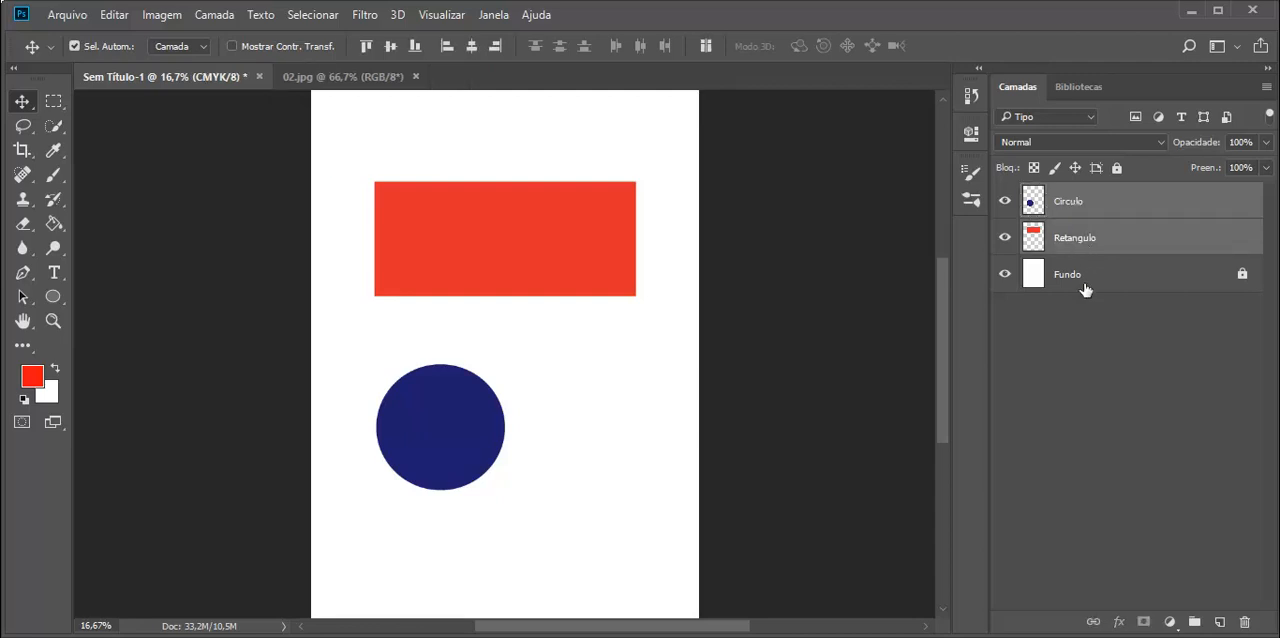
shift+click(1080, 280)
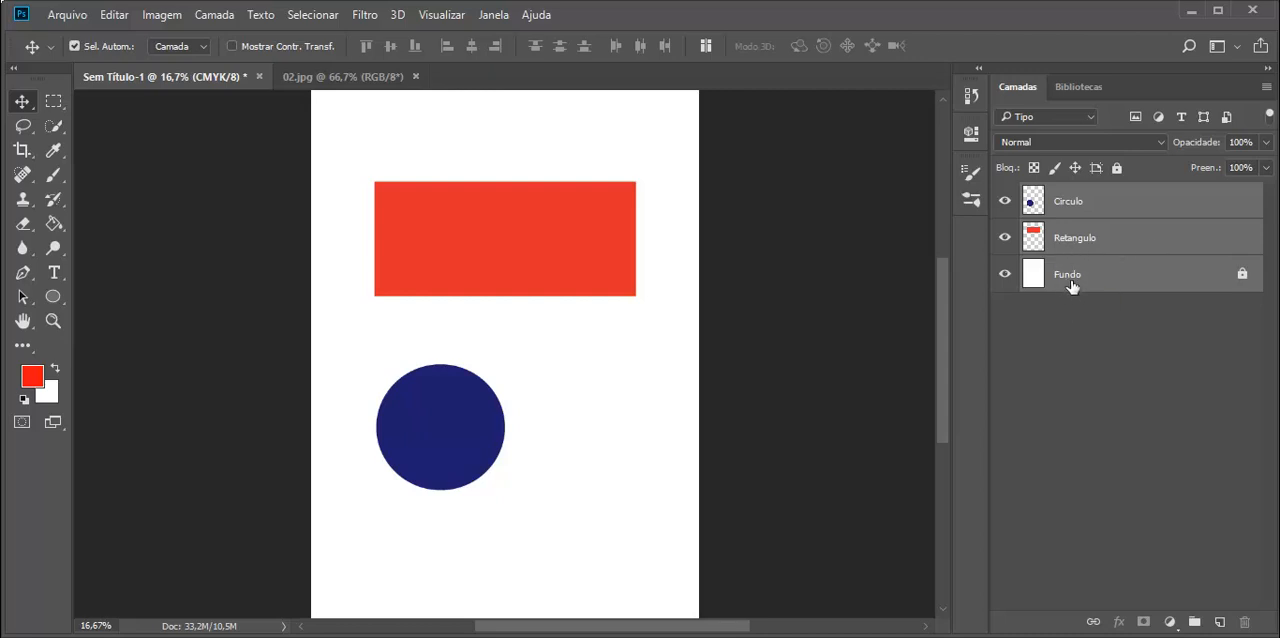
ctrl+click(1068, 280)
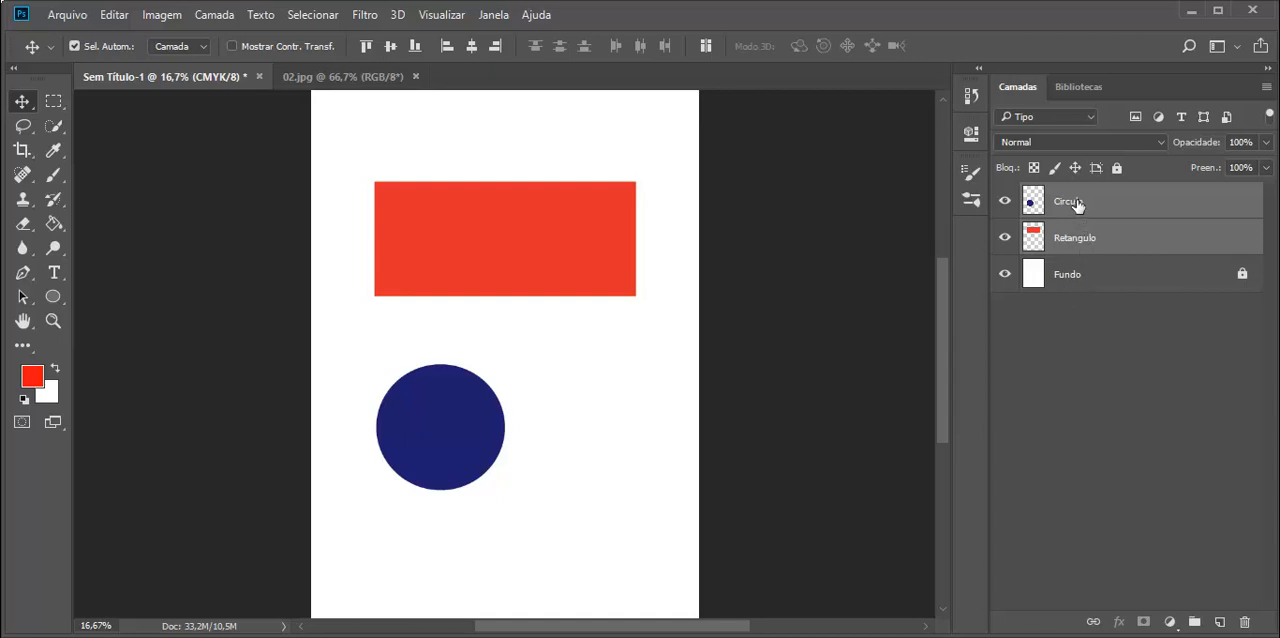
Move the circle and rectangle together slightly to the right on the page, and deselect all layers.
click(1078, 206)
ctrl+click(1078, 245)
mouse_move(563, 269)
mouse_down()
mouse_move(574, 228)
mouse_move(505, 295)
mouse_move(583, 271)
mouse_move(543, 286)
mouse_move(552, 260)
mouse_up()
click(579, 367)
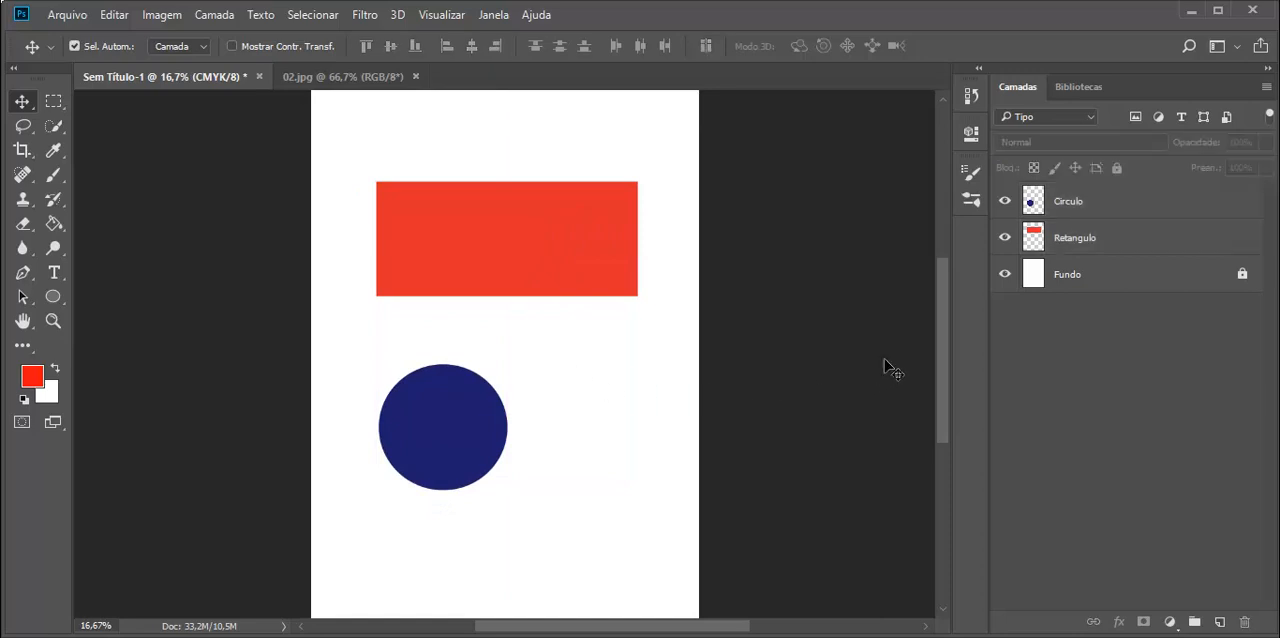
Move the Circulo layer's circle up and left so it overlaps the red rectangle's lower-left corner.
click(1080, 207)
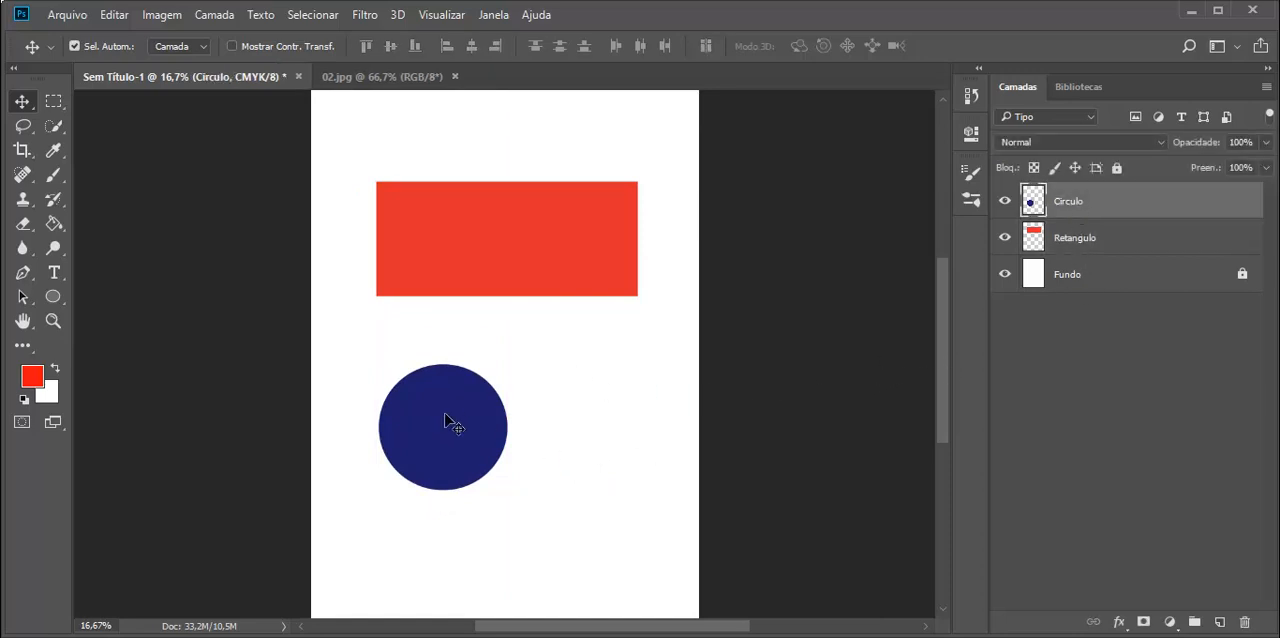
drag(449, 423, 419, 326)
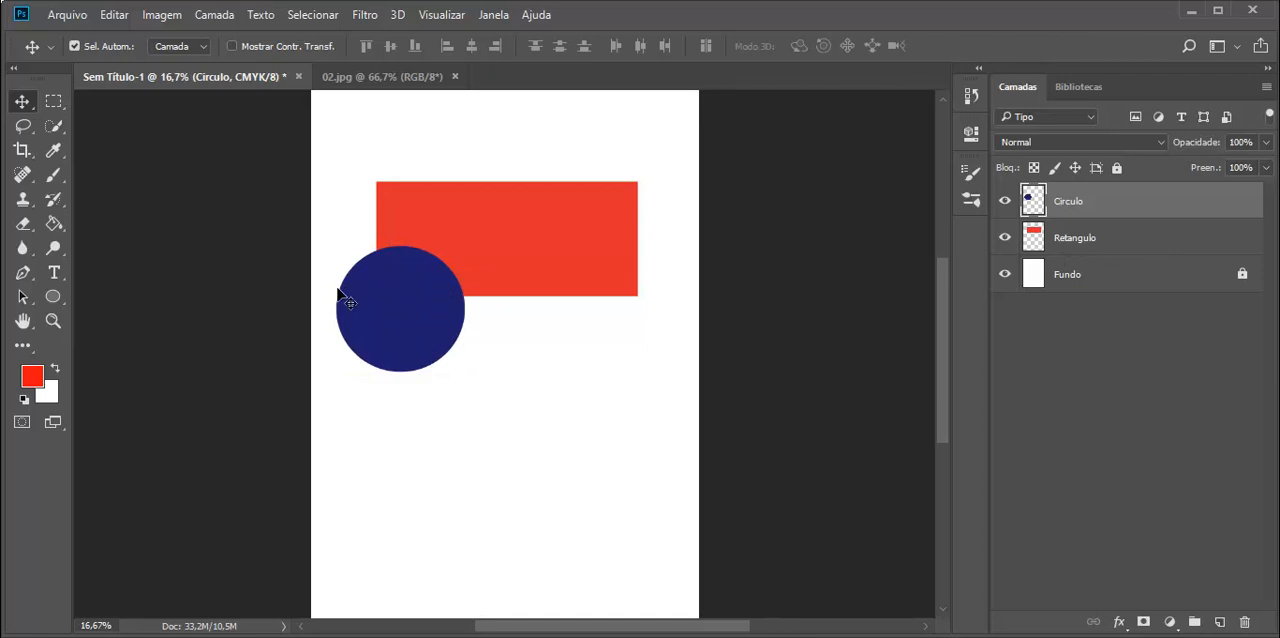
Duplicate the Circulo layer and move the copy straight right to overlap the rectangle's lower-right corner.
right_click(1070, 199)
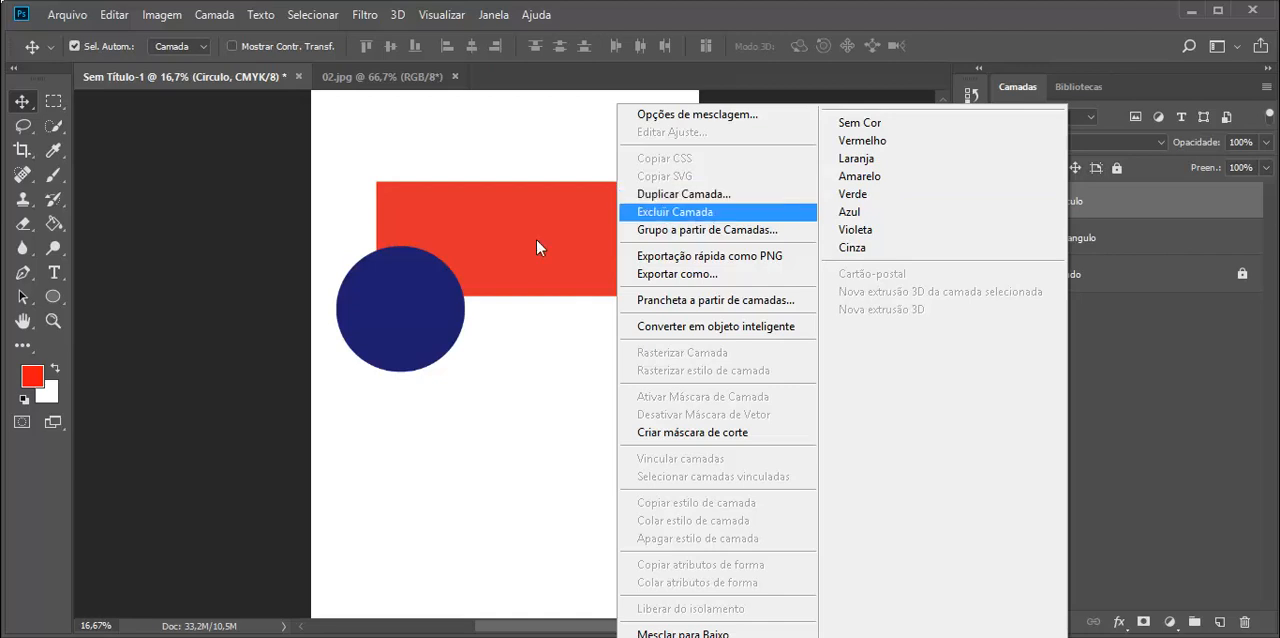
click(377, 320)
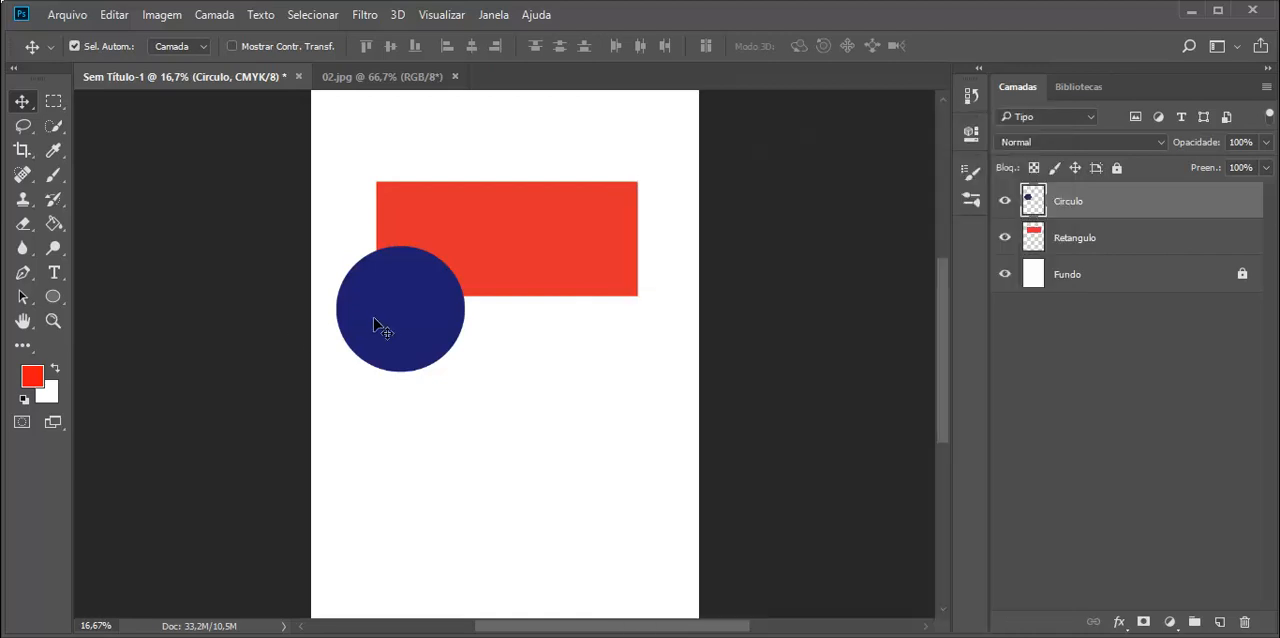
key(ctrl)
ctrl+alt+click(377, 320)
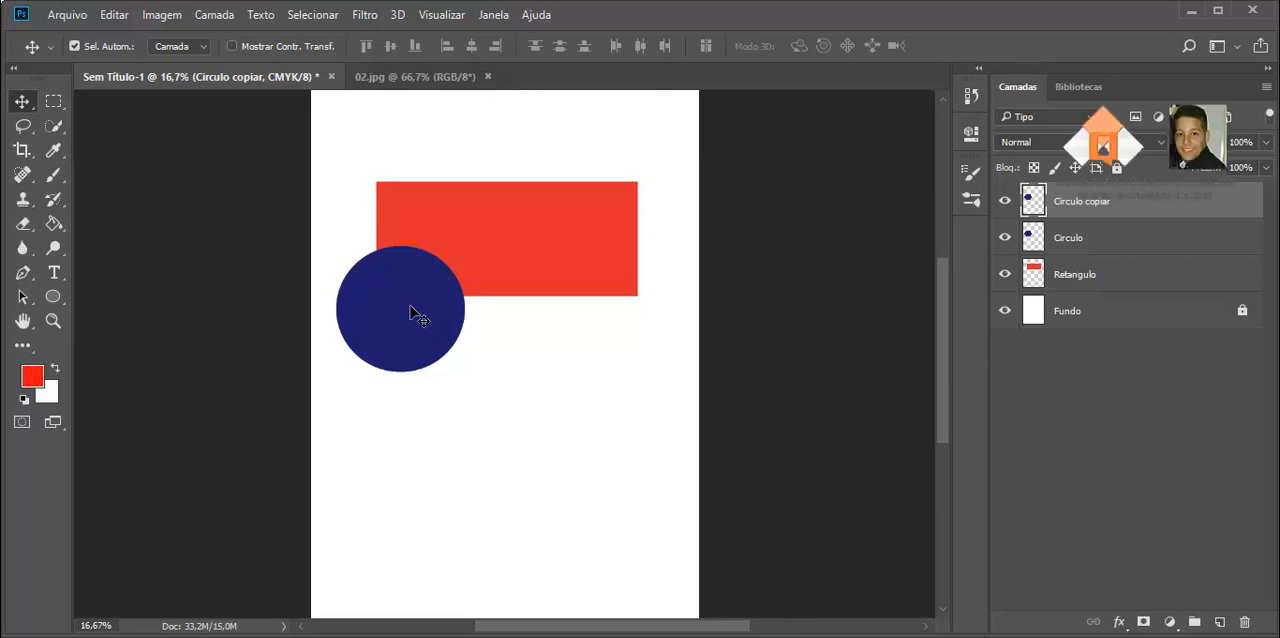
drag(409, 321, 605, 321)
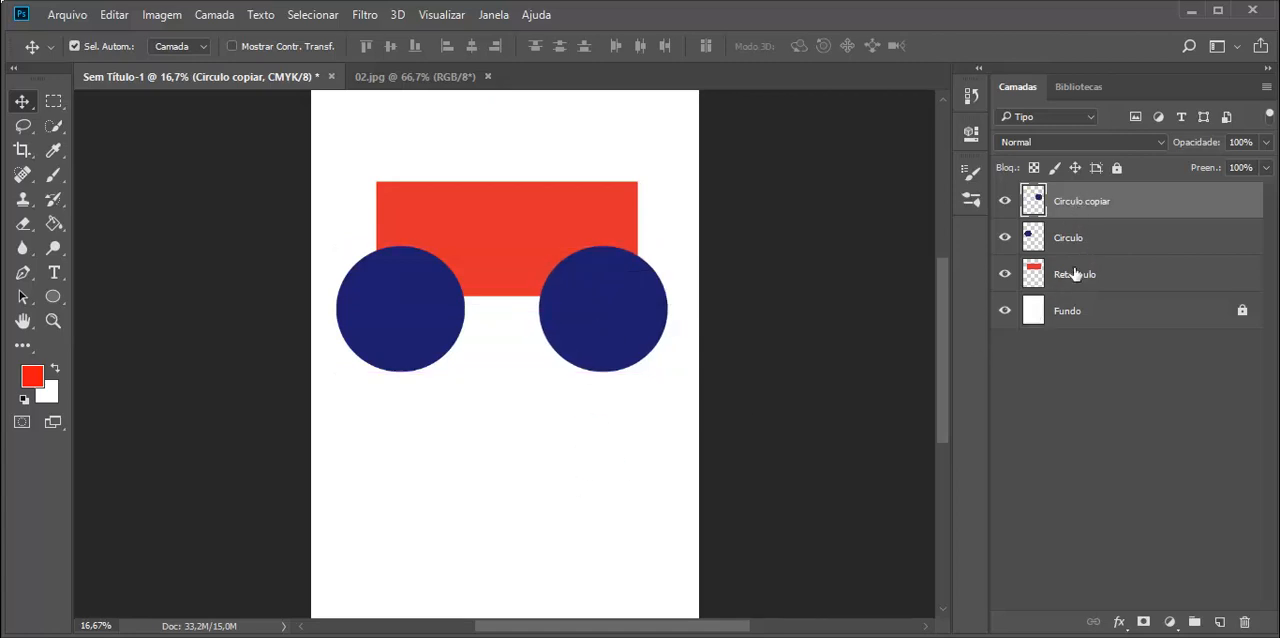
Select the two circle layers and the Retangulo layer individually, ending with all three selected together.
click(1092, 237)
click(1077, 205)
click(1103, 276)
click(1092, 238)
click(1094, 203)
ctrl+click(1082, 242)
ctrl+click(1086, 278)
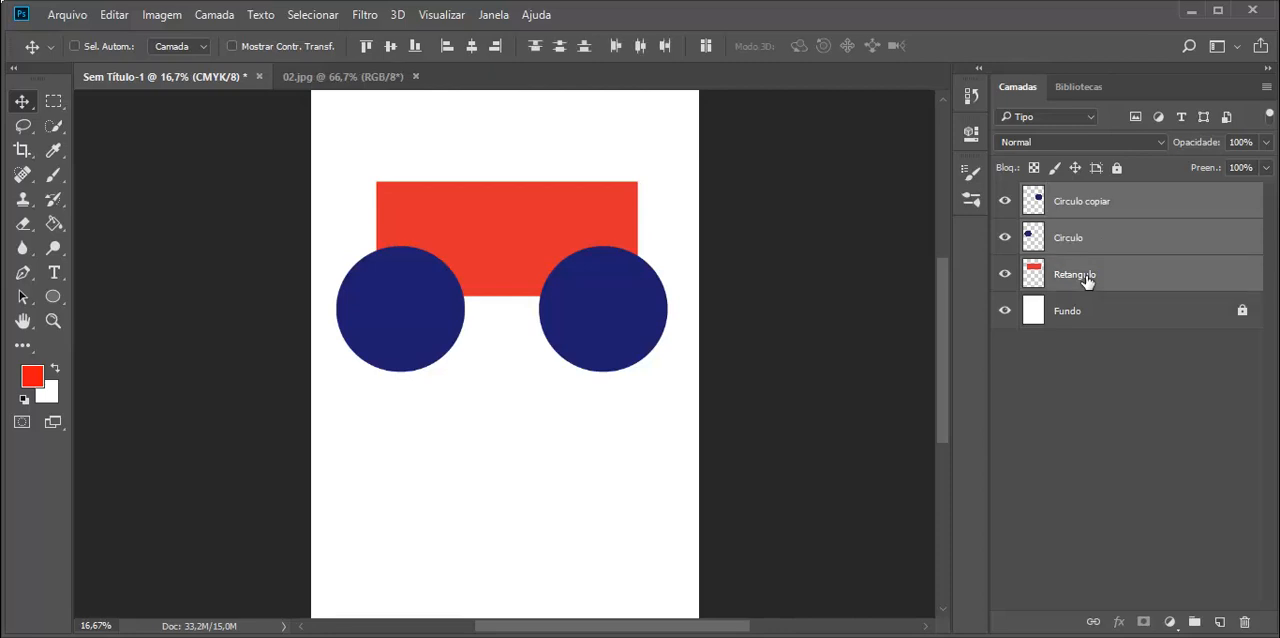
Select the range from Circulo copiar to Retangulo, and reselect only Circulo copiar and Retangulo without the layer between them.
click(1092, 219)
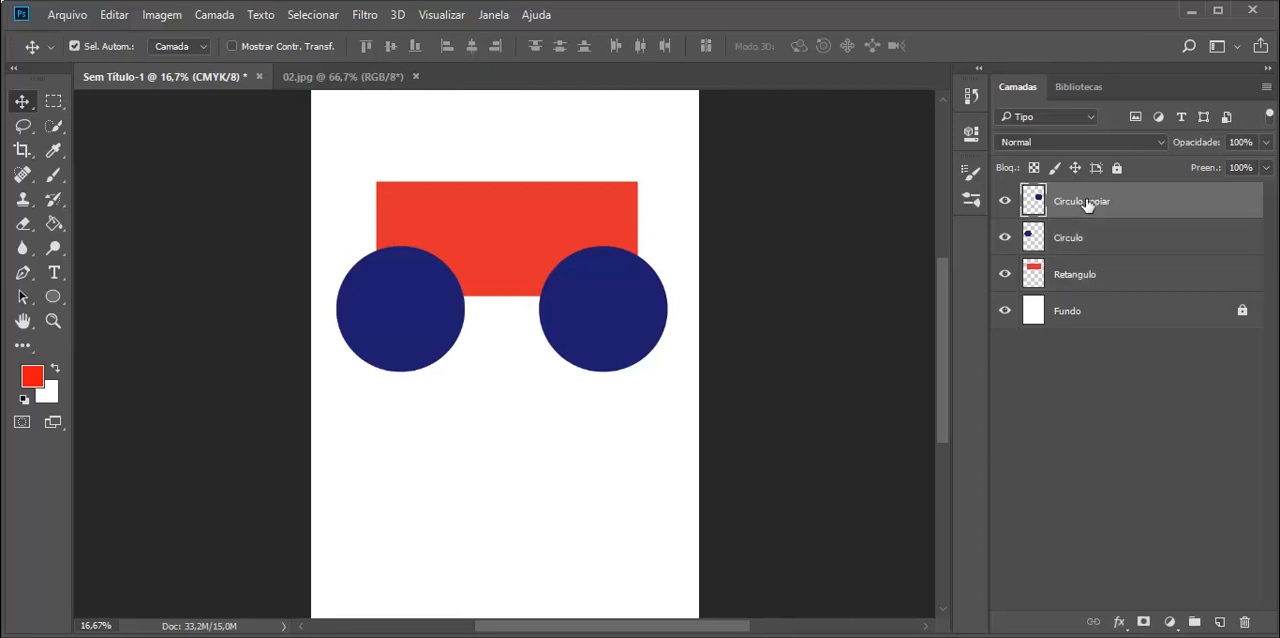
shift+click(1083, 277)
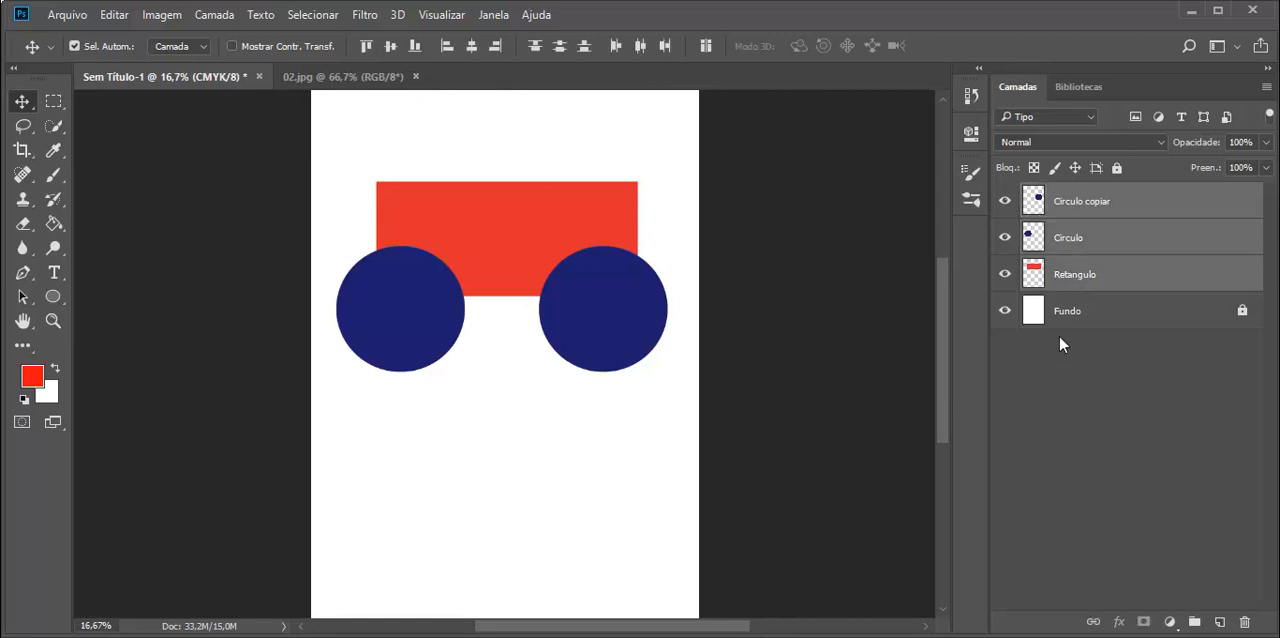
click(1079, 200)
ctrl+click(1080, 281)
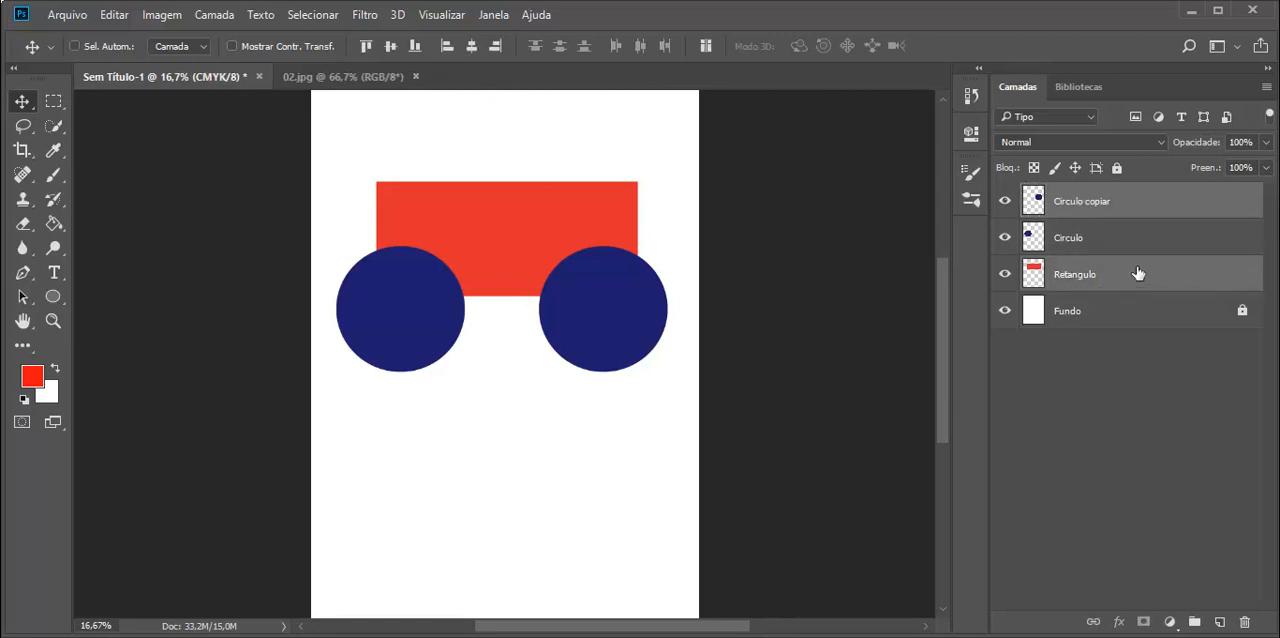
Add Circulo and Retangulo to the Circulo copiar selection and remove them again, leaving no layer selected.
ctrl+click(1078, 242)
ctrl+click(1073, 279)
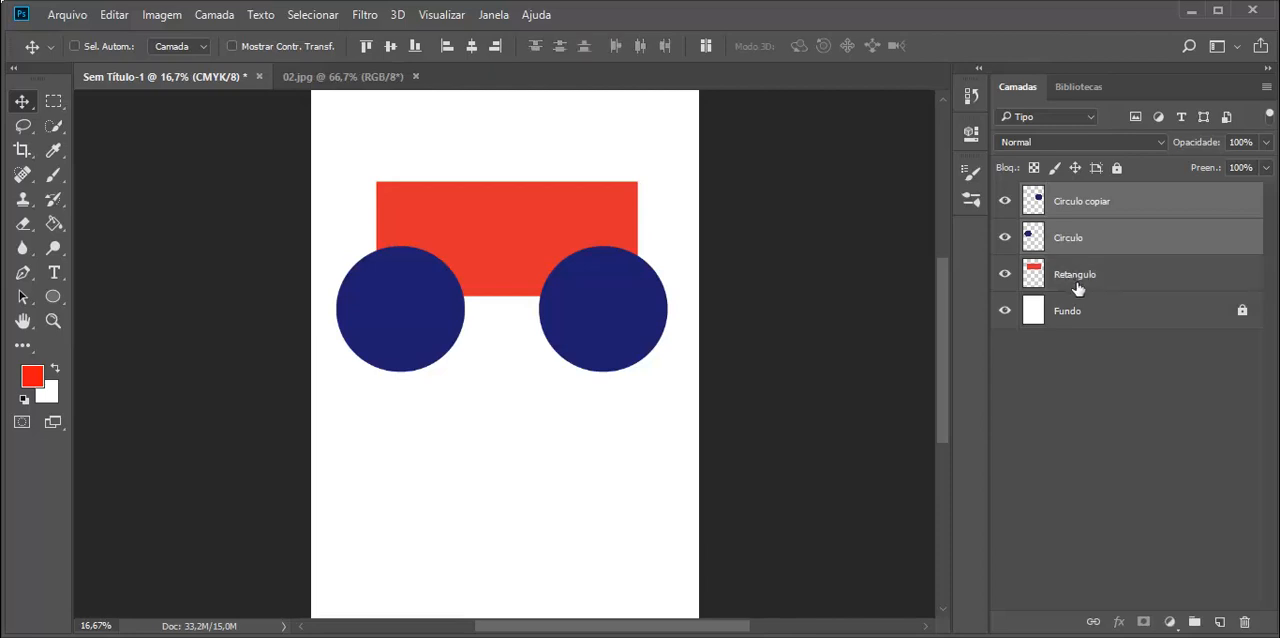
ctrl+click(1070, 244)
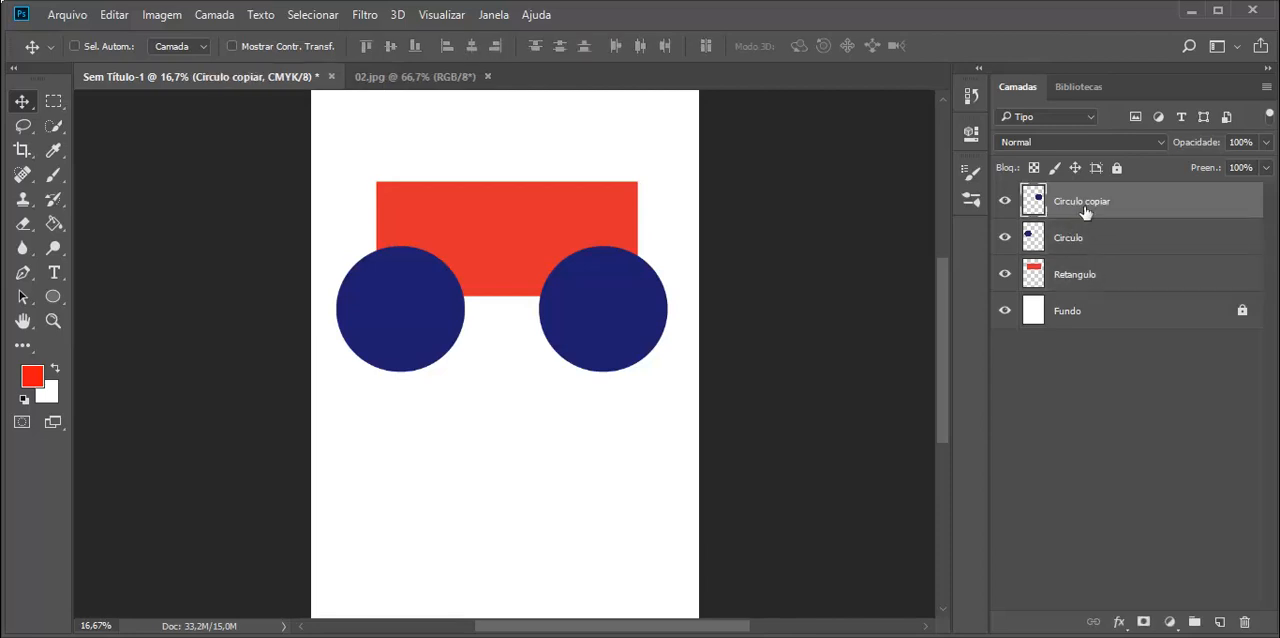
ctrl+click(1070, 244)
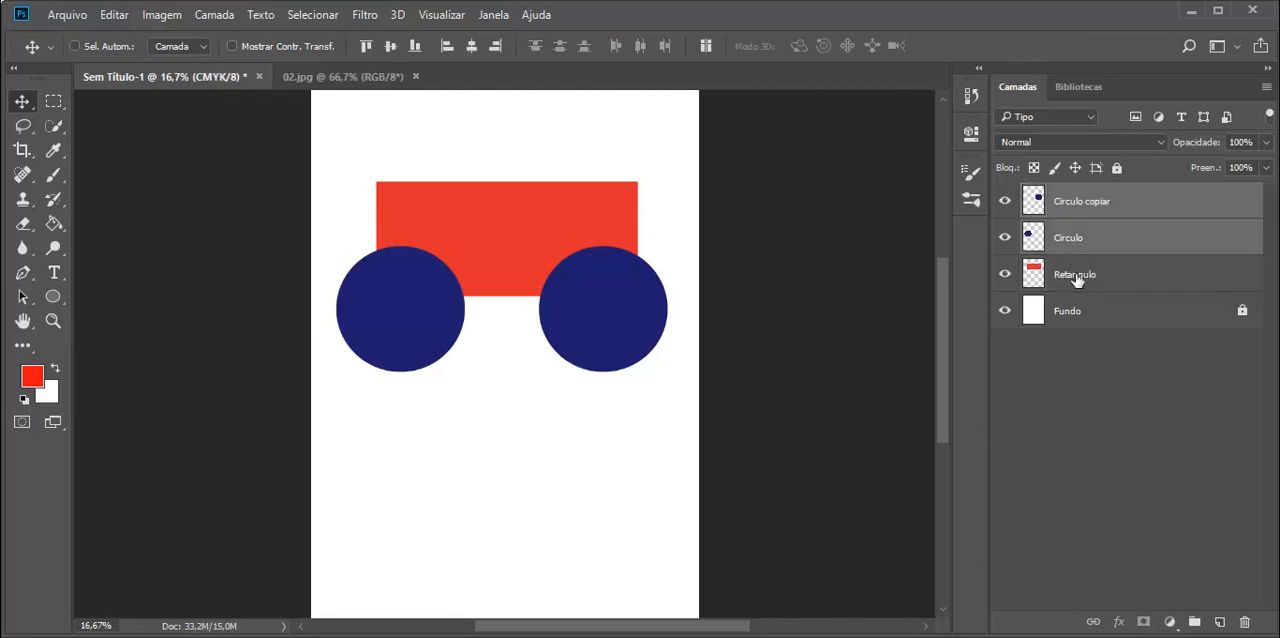
ctrl+click(1078, 279)
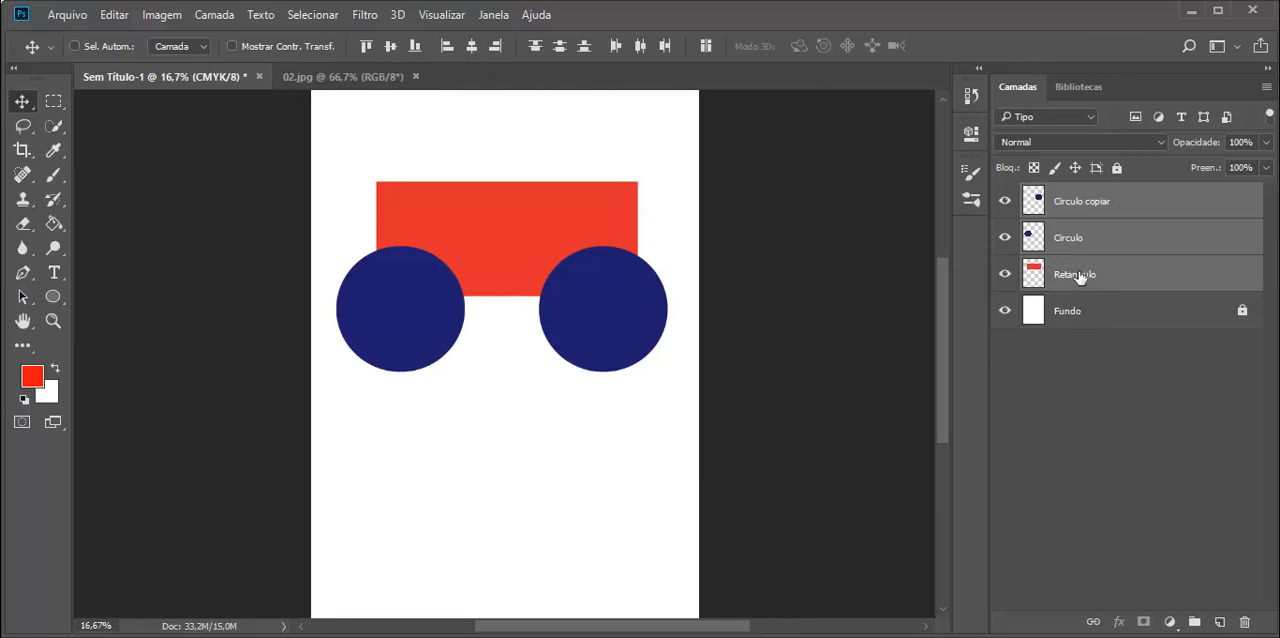
ctrl+click(1080, 277)
ctrl+click(1070, 244)
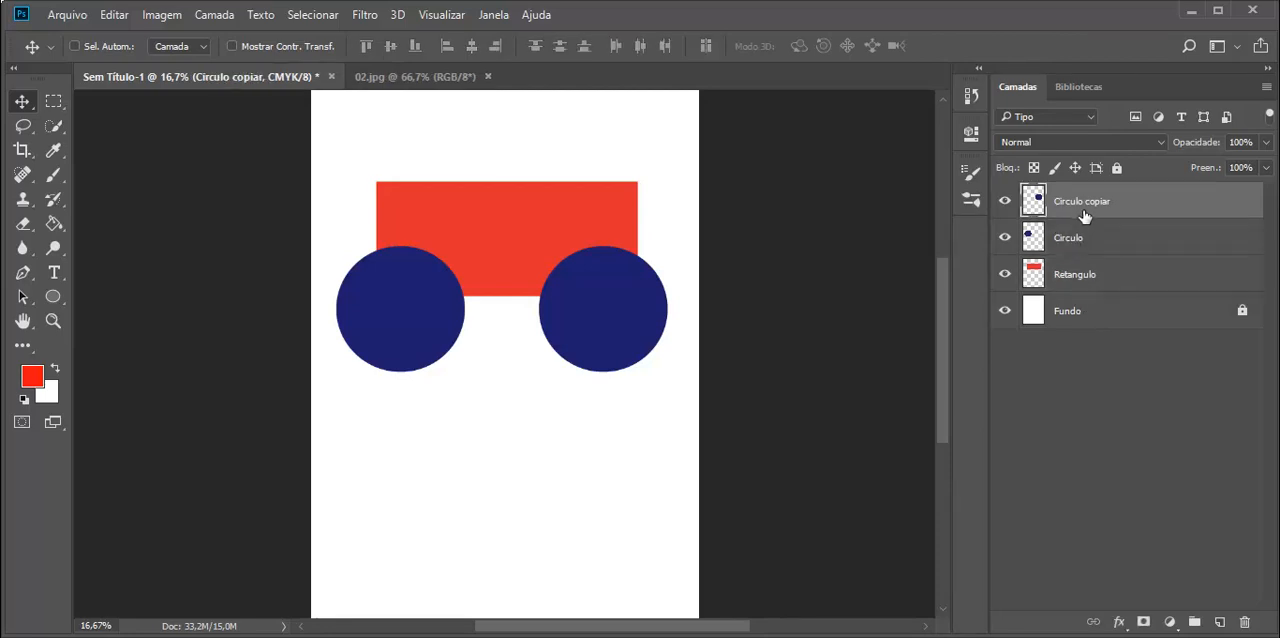
ctrl+click(1082, 205)
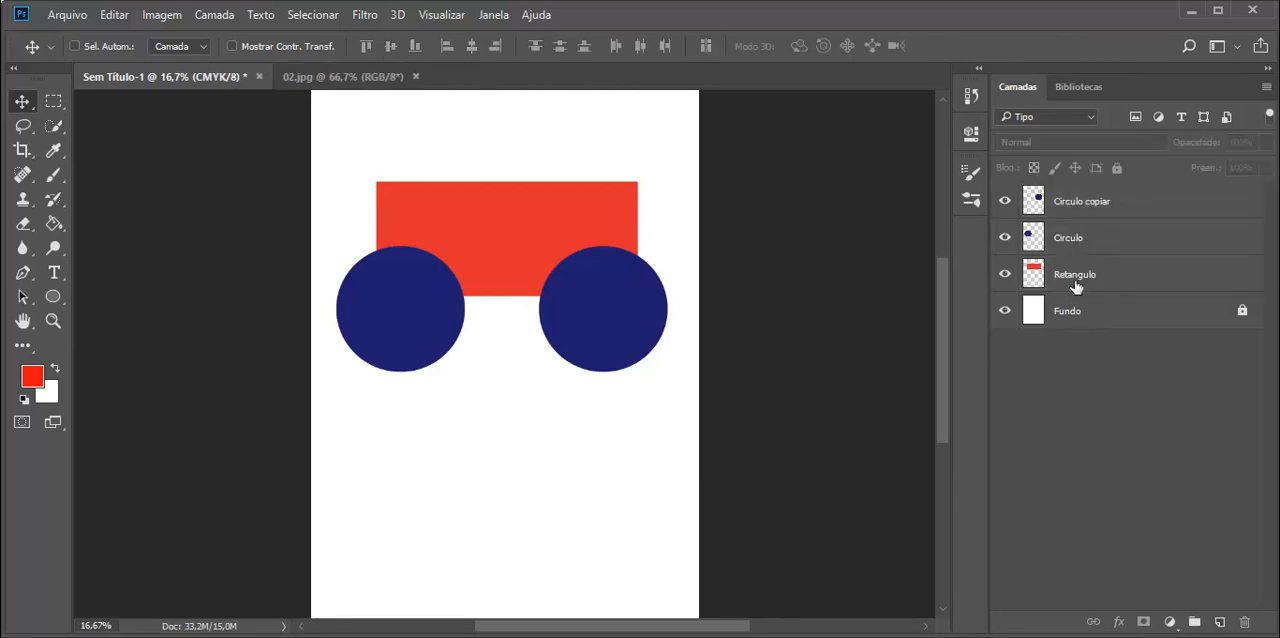
Select the Circulo copiar, Circulo and Retangulo layers and merge them into one layer.
ctrl+click(1076, 210)
ctrl+click(1076, 245)
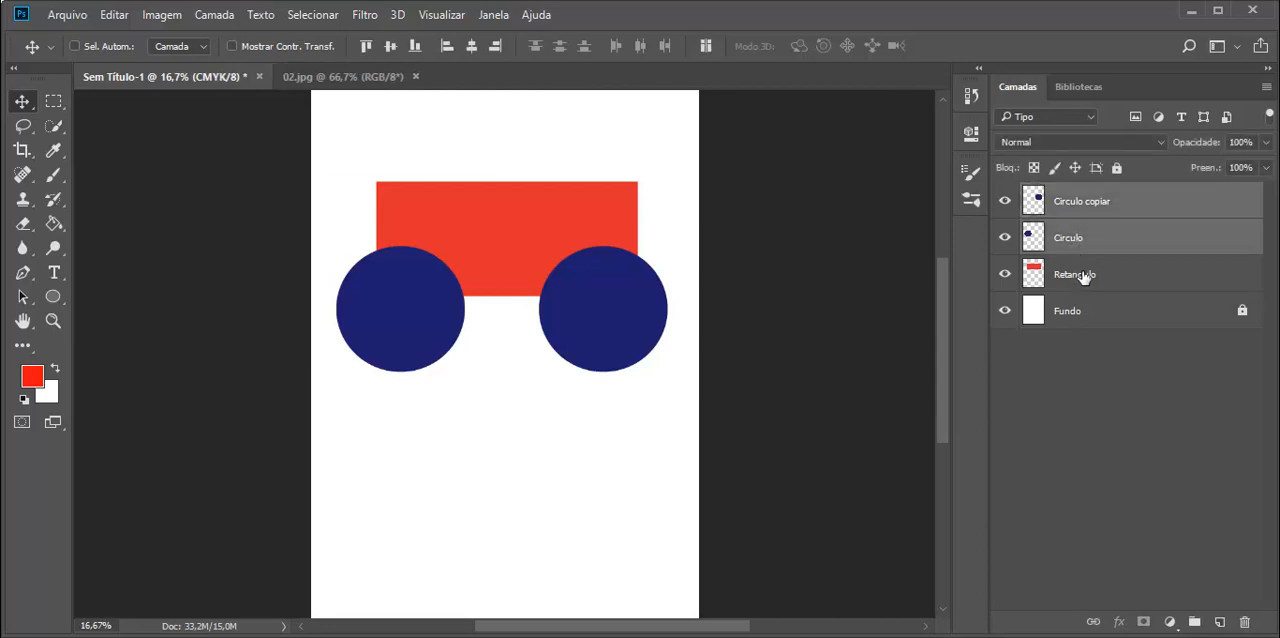
ctrl+click(1080, 277)
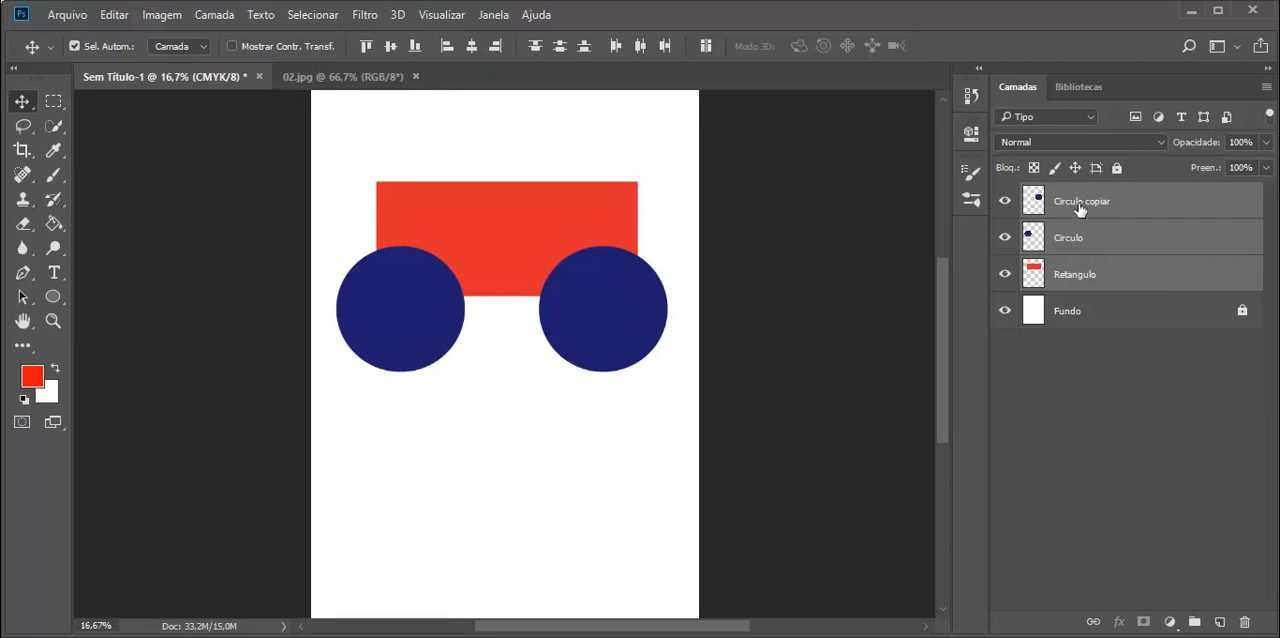
right_click(1084, 204)
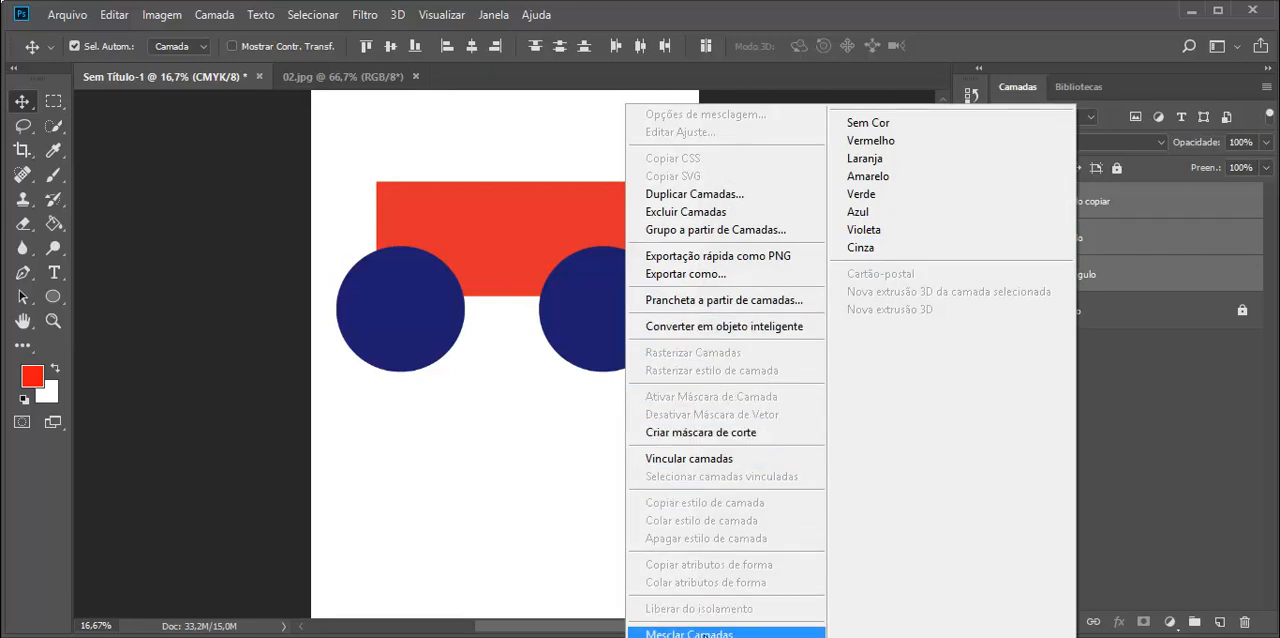
click(690, 634)
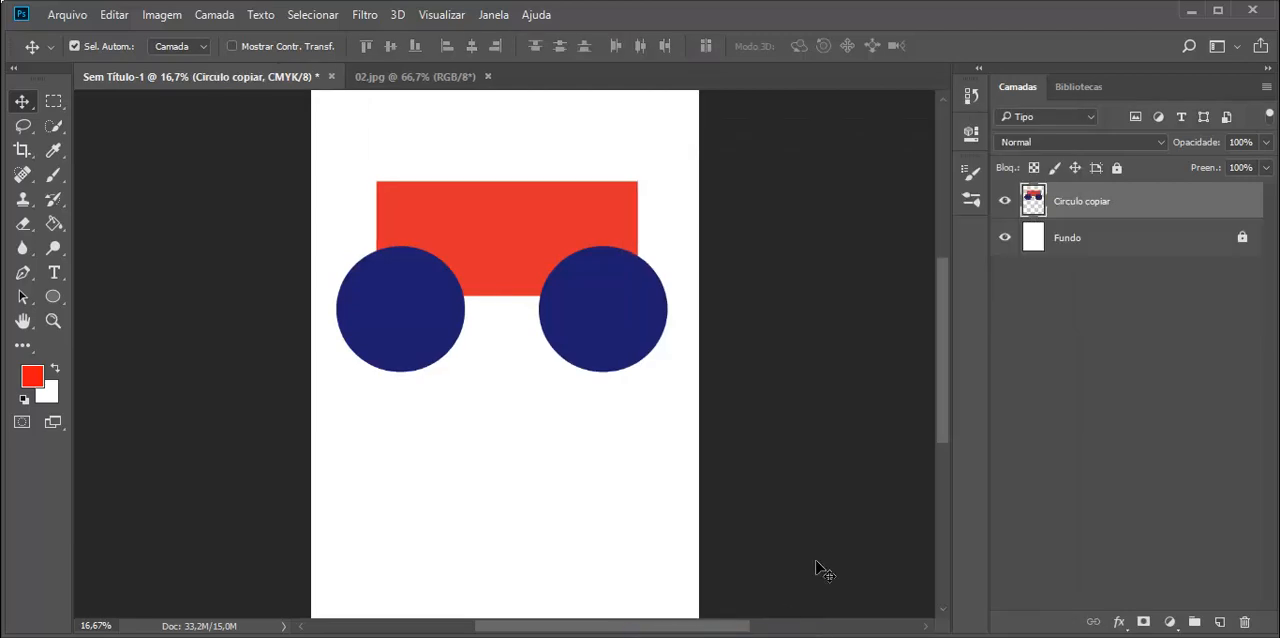
Rename the merged layer as Objeto and move its combined shape slightly upward on the page.
double_click(1079, 203)
text(Objeto)
key(Return)
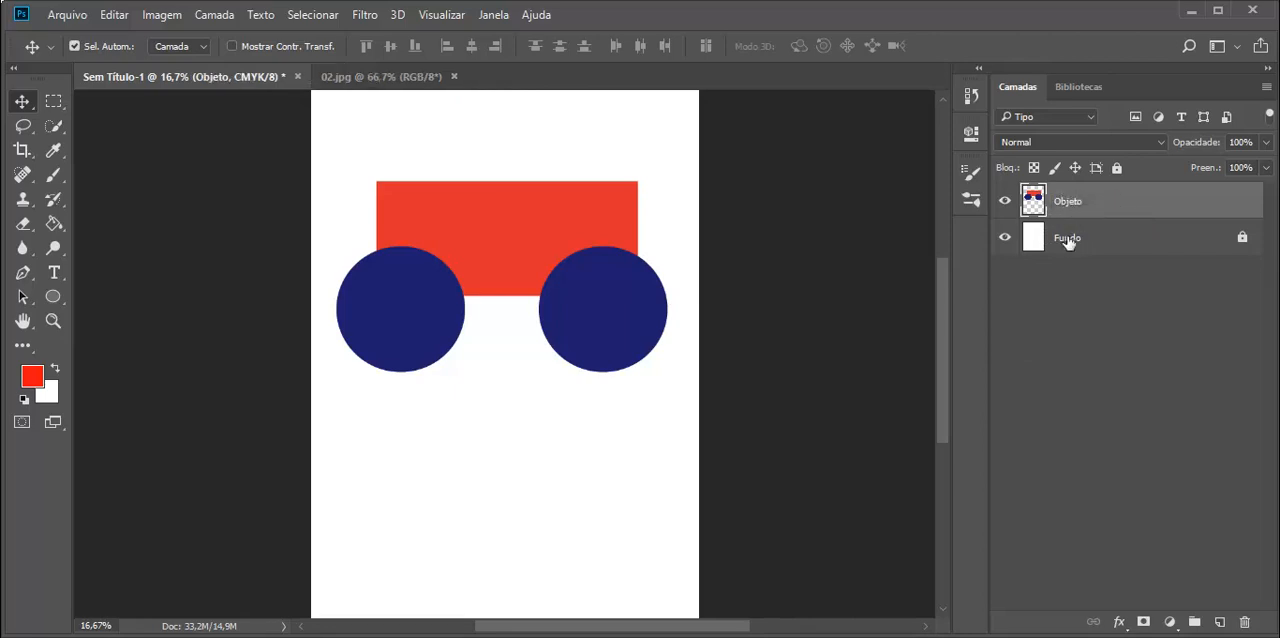
drag(487, 253, 493, 217)
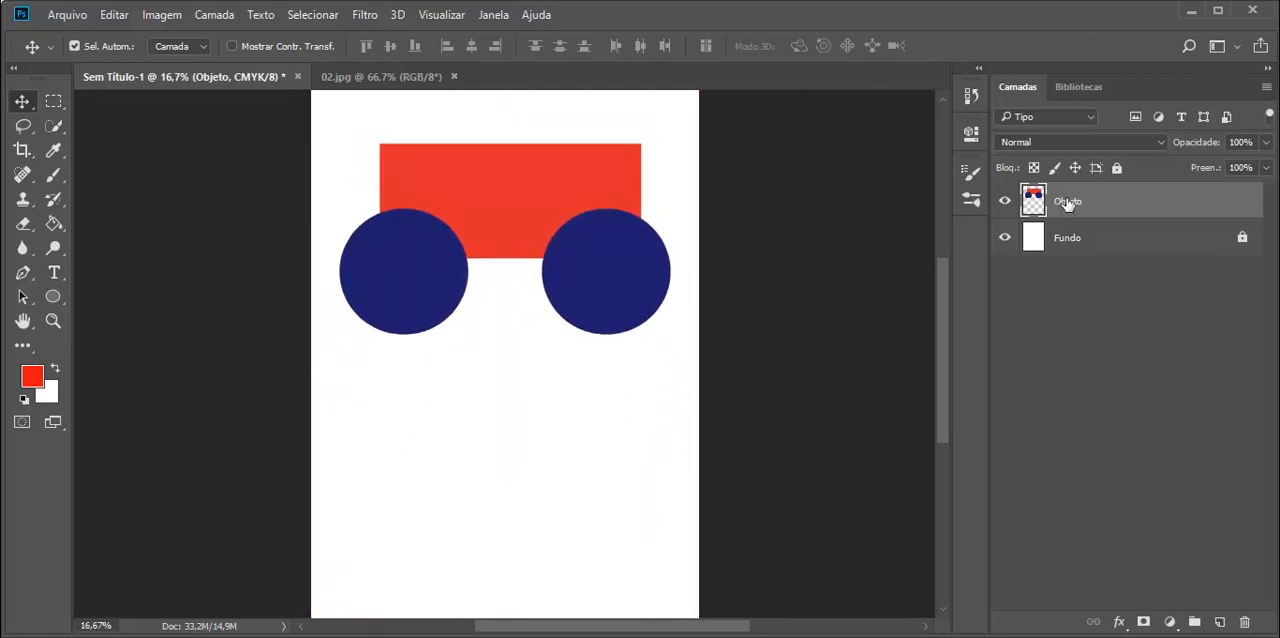